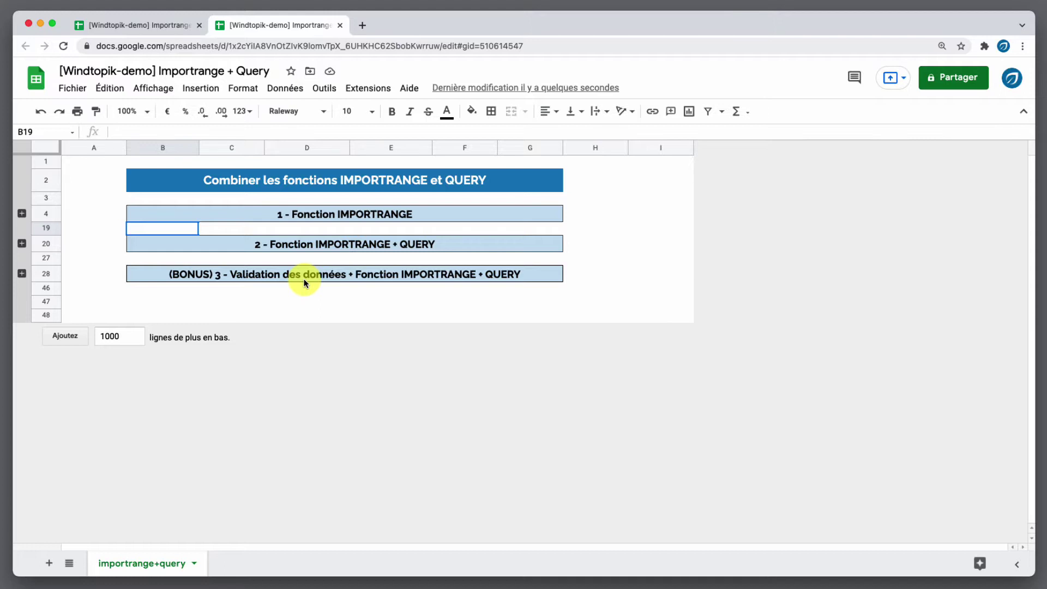
In the Importrange Data spreadsheet, copy the spreadsheet ID from its URL.
click(158, 31)
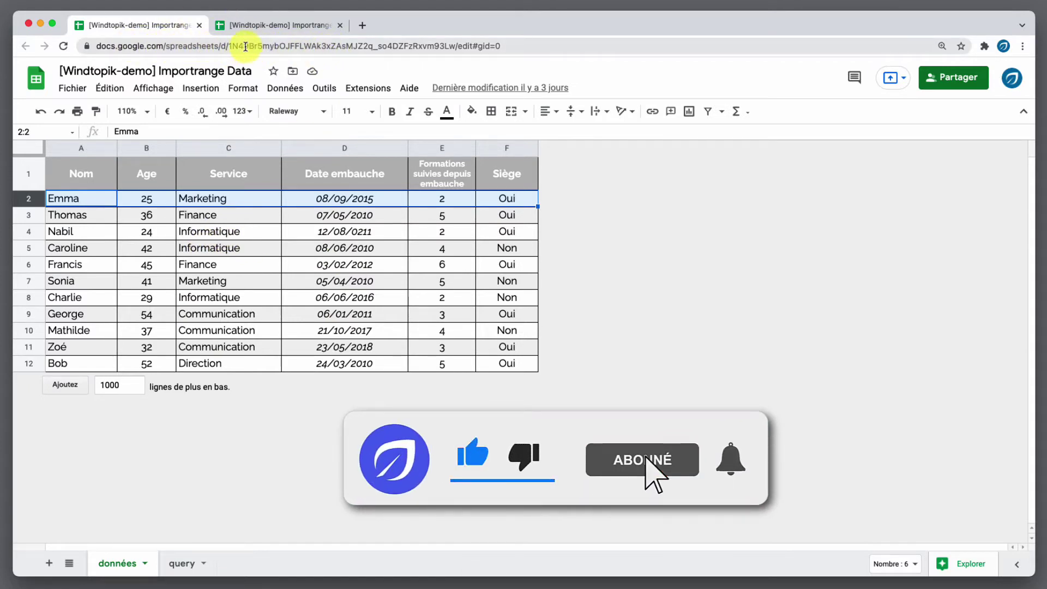
drag(227, 46, 456, 47)
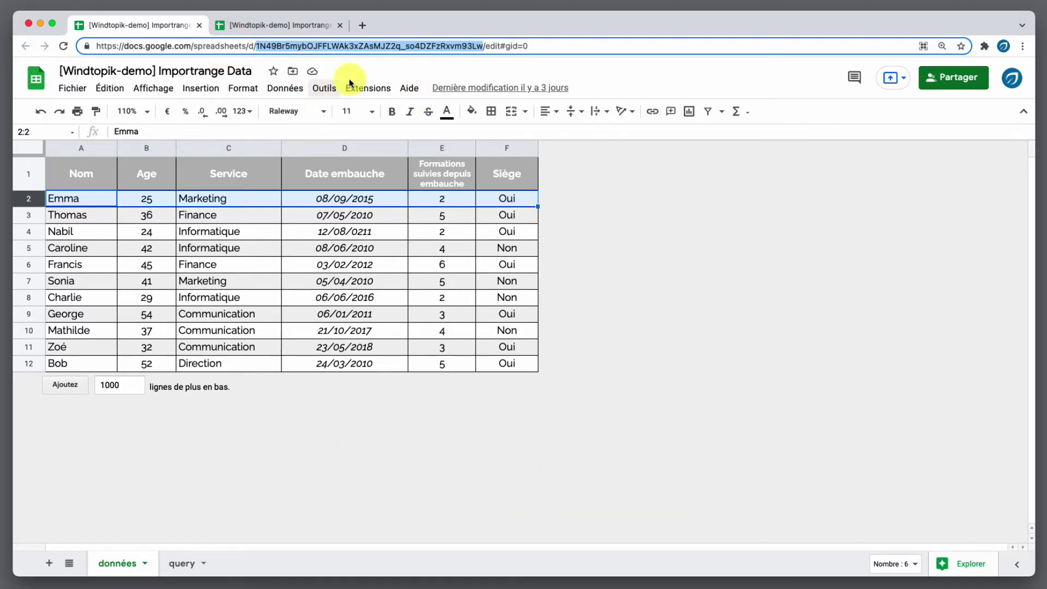
right_click(345, 45)
click(376, 123)
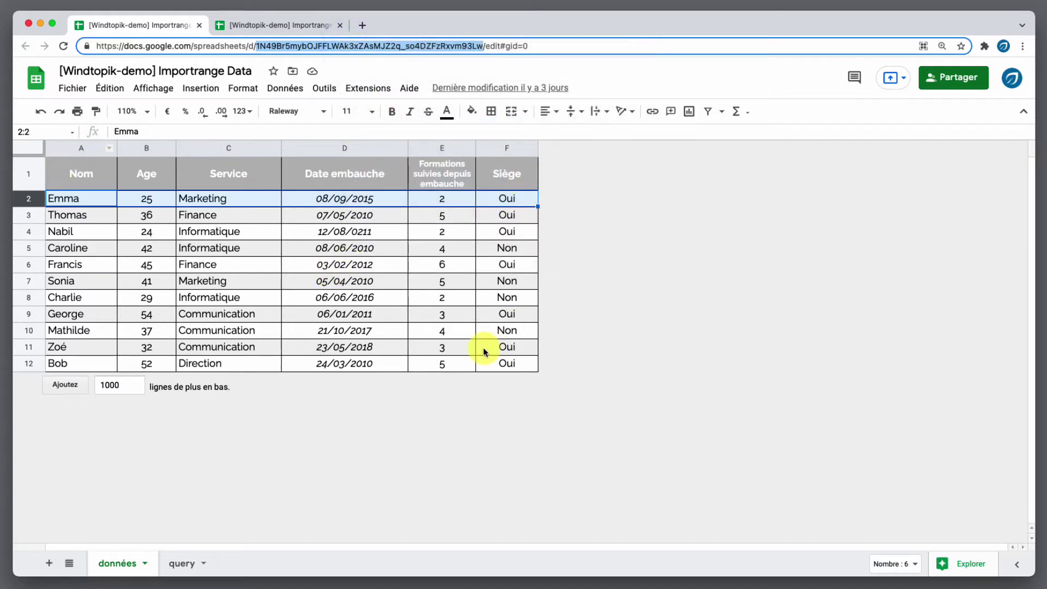
Return to the Importrange + Query spreadsheet and expand the "1 - Fonction IMPORTRANGE" section.
click(245, 27)
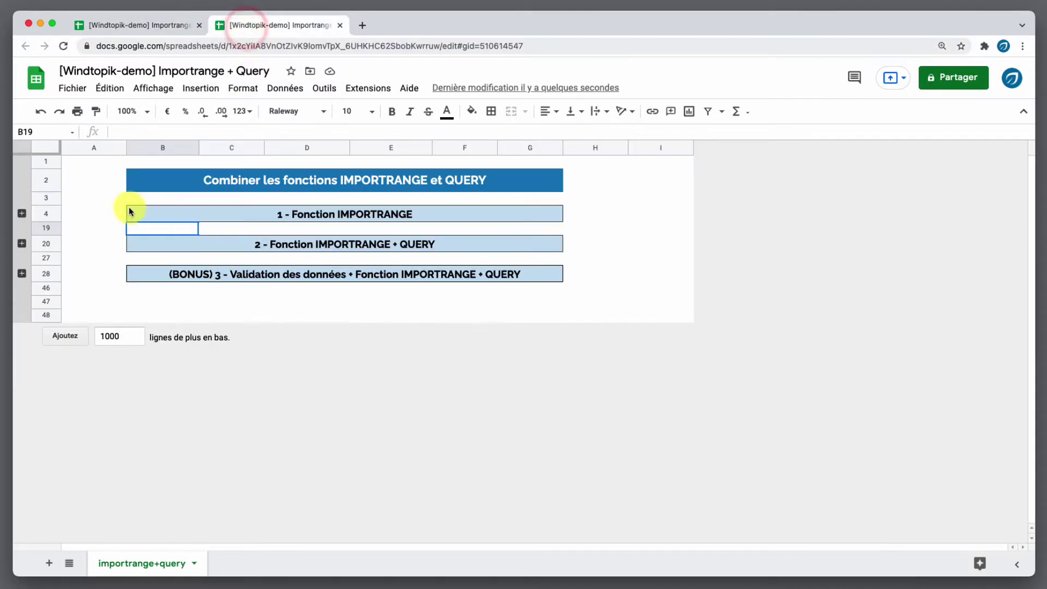
click(21, 213)
click(323, 273)
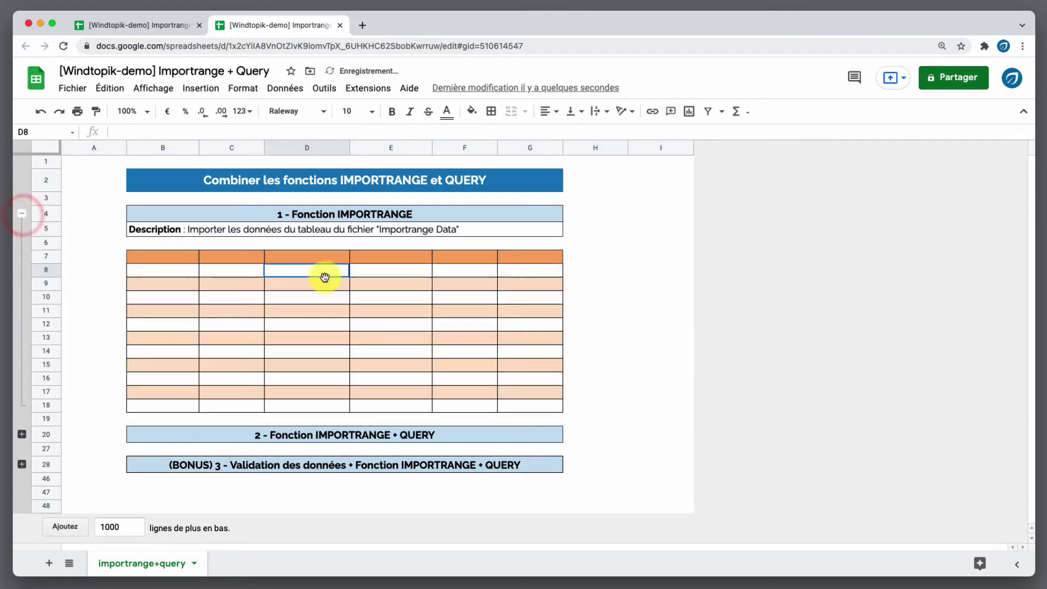
Start an IMPORTRANGE formula in cell B7, the first header cell of the empty table.
click(161, 257)
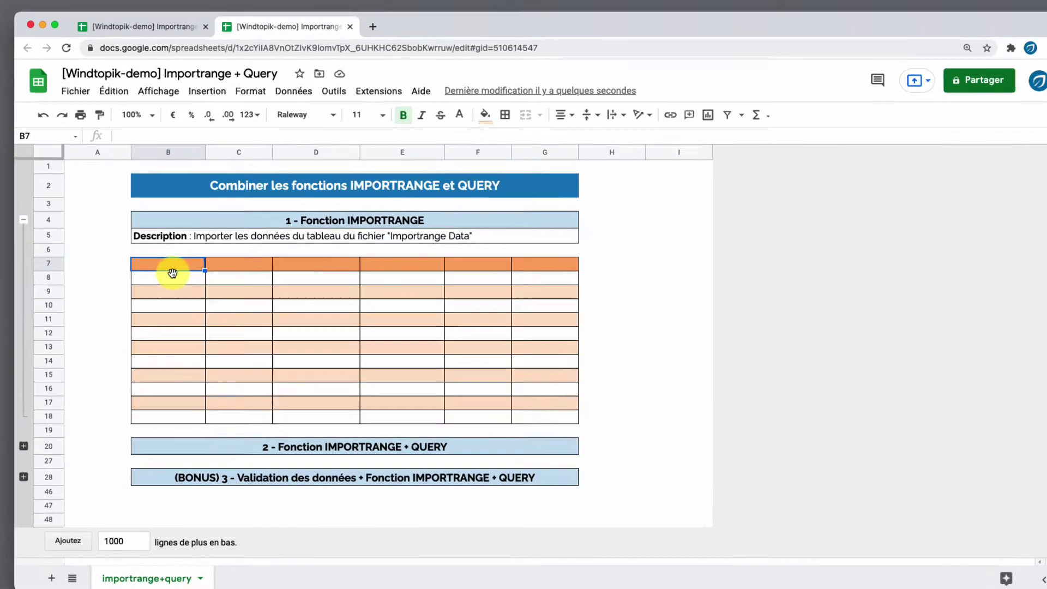
text(=impor)
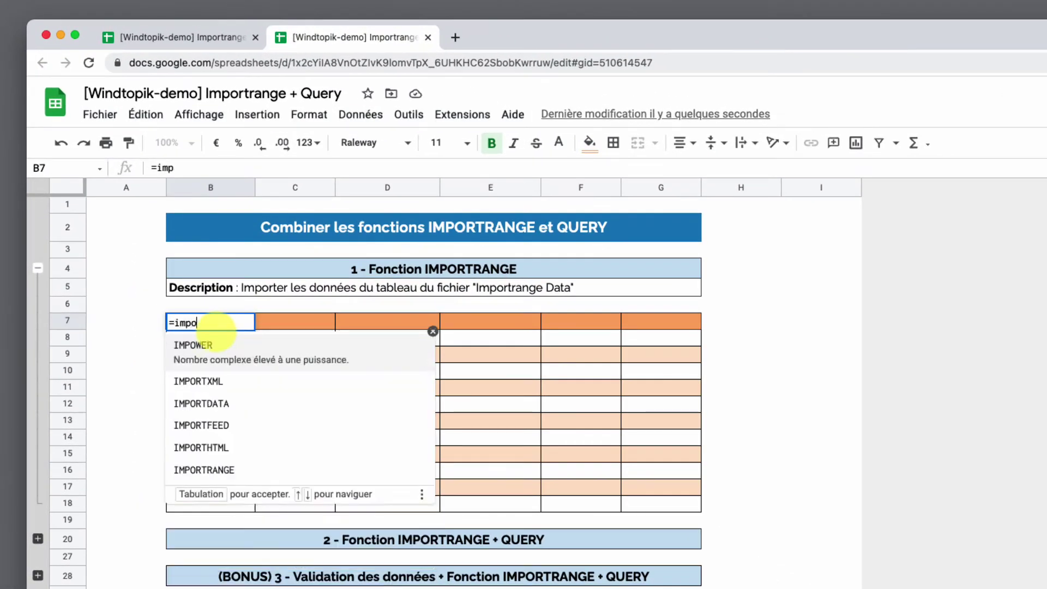
key(Down)
key(Down)
key(Down)
key(Down)
key(Tab)
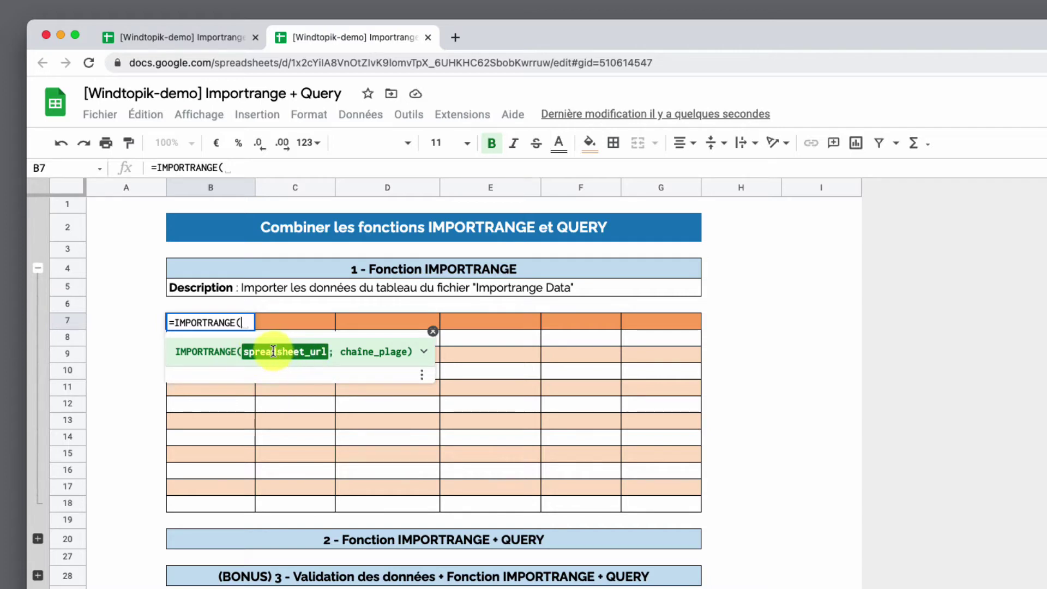
Paste the copied spreadsheet ID in quotes as the IMPORTRANGE formula's first argument, followed by a semicolon.
click(240, 169)
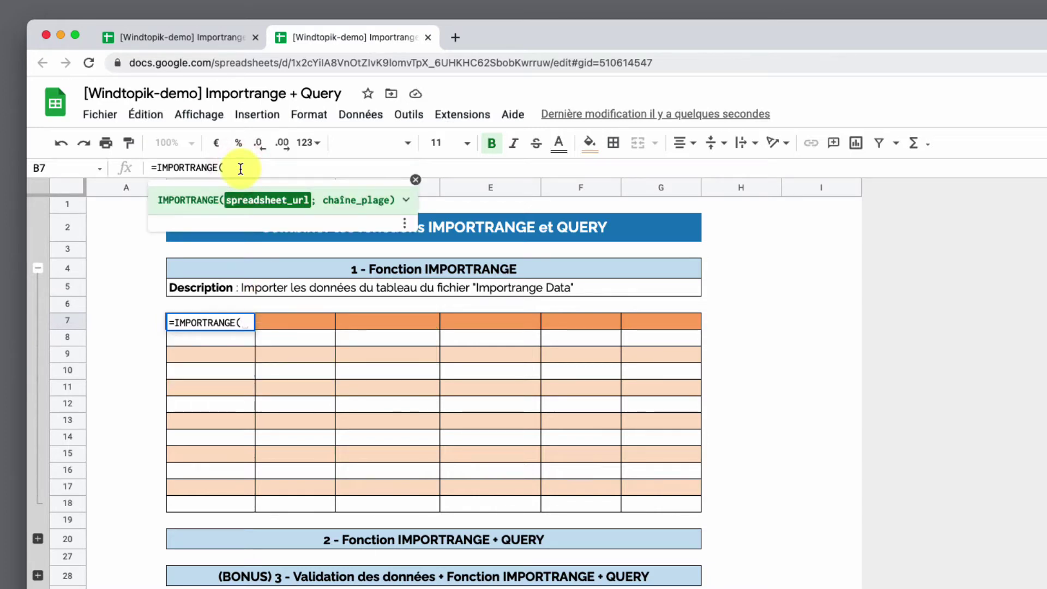
text(")
right_click(240, 168)
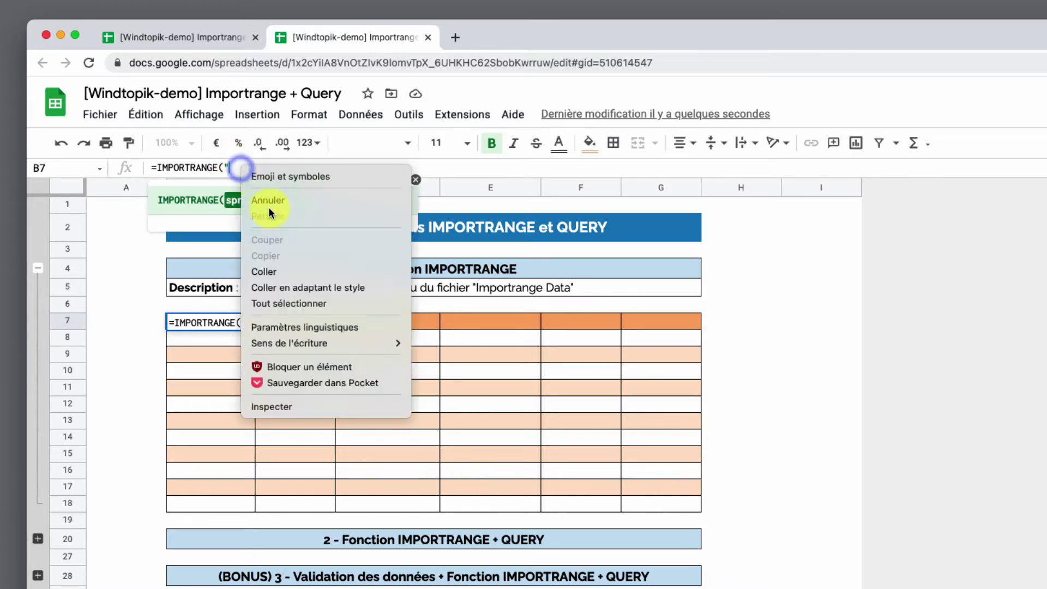
click(279, 274)
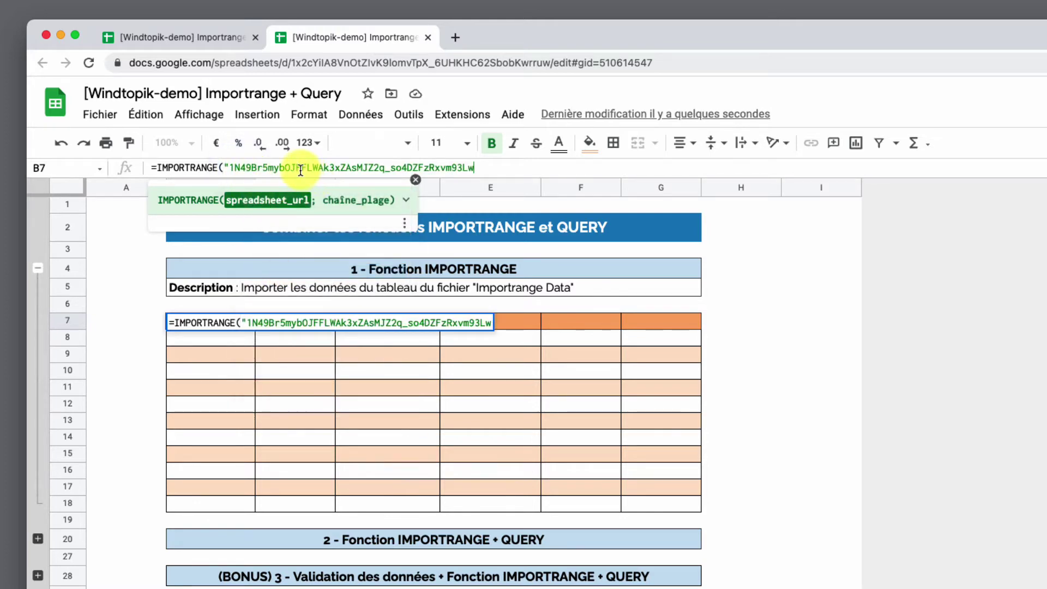
text(")
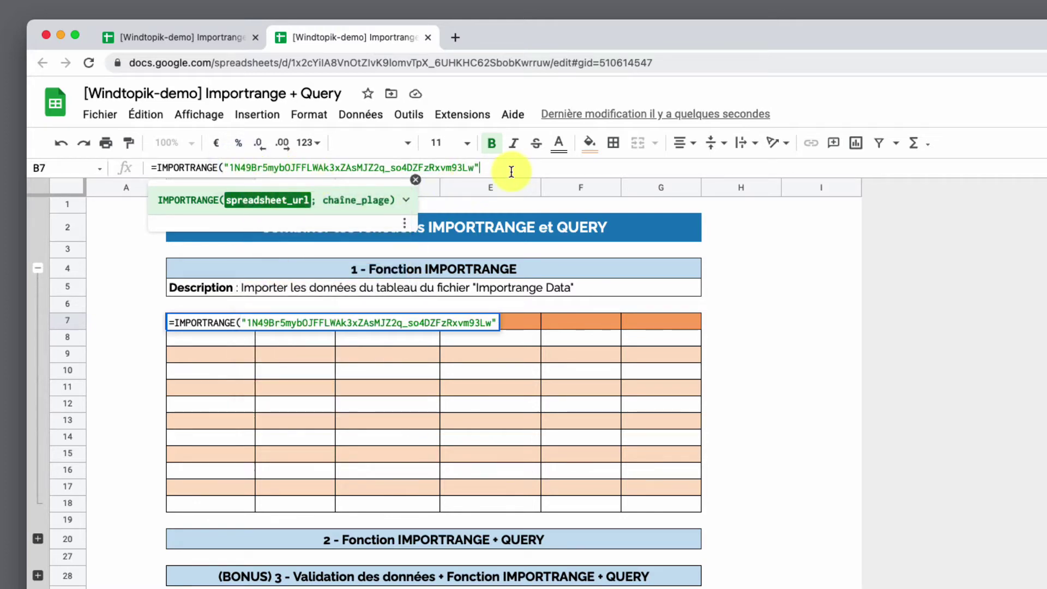
text(;)
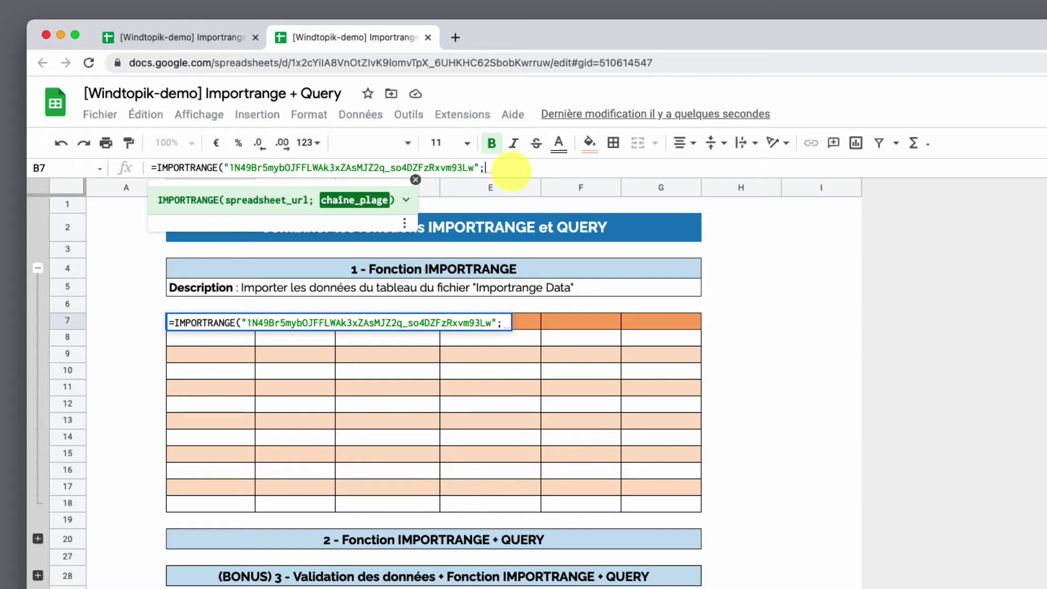
Complete the B7 formula with the range argument "A1:F12" and validate it.
text(")
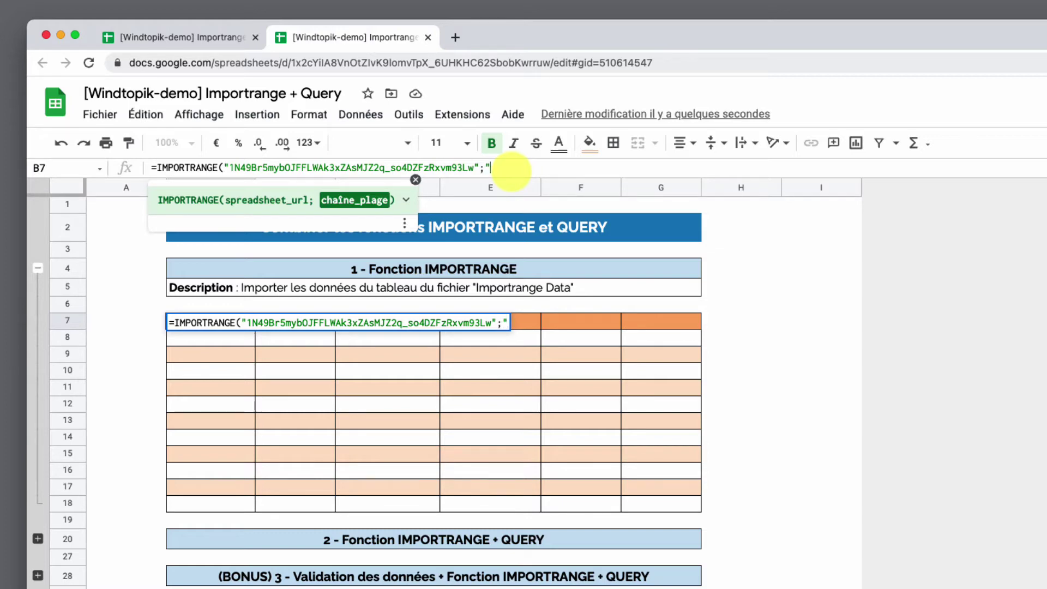
text(A1:F12)
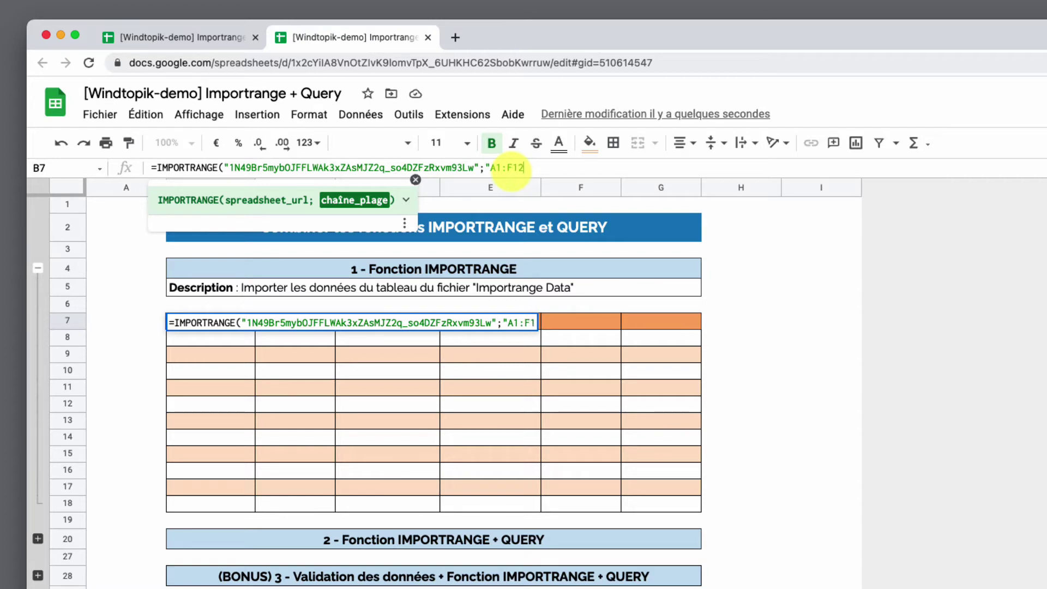
text("))
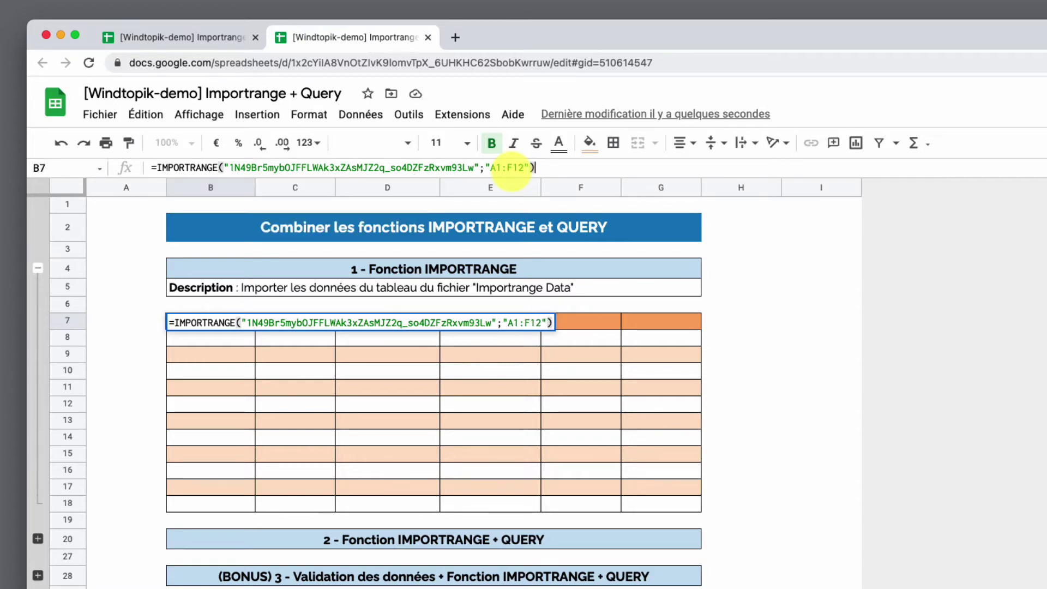
key(Return)
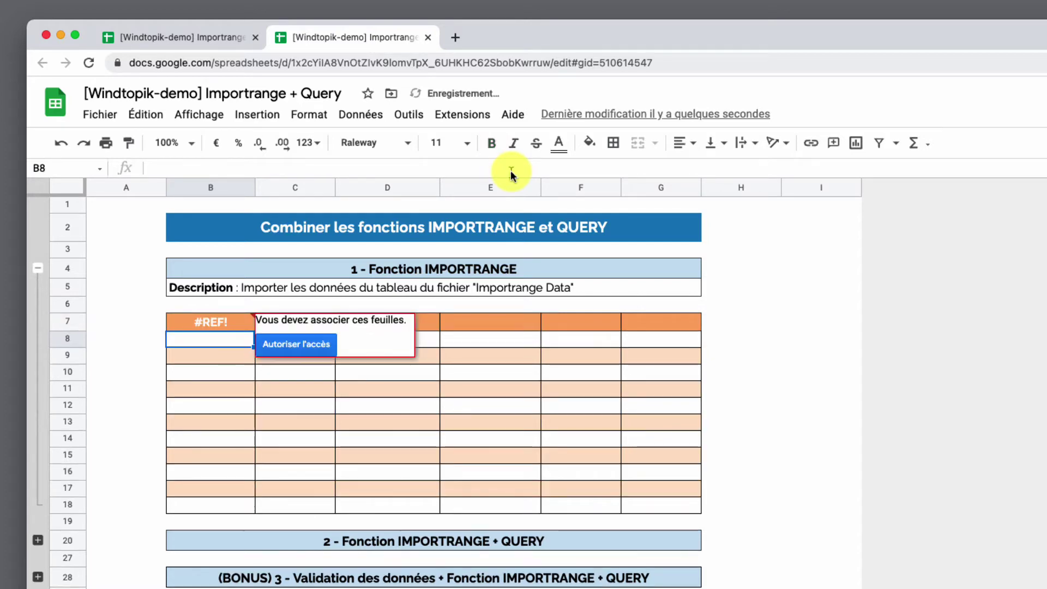
Authorize the B7 formula's access to the source spreadsheet.
click(237, 322)
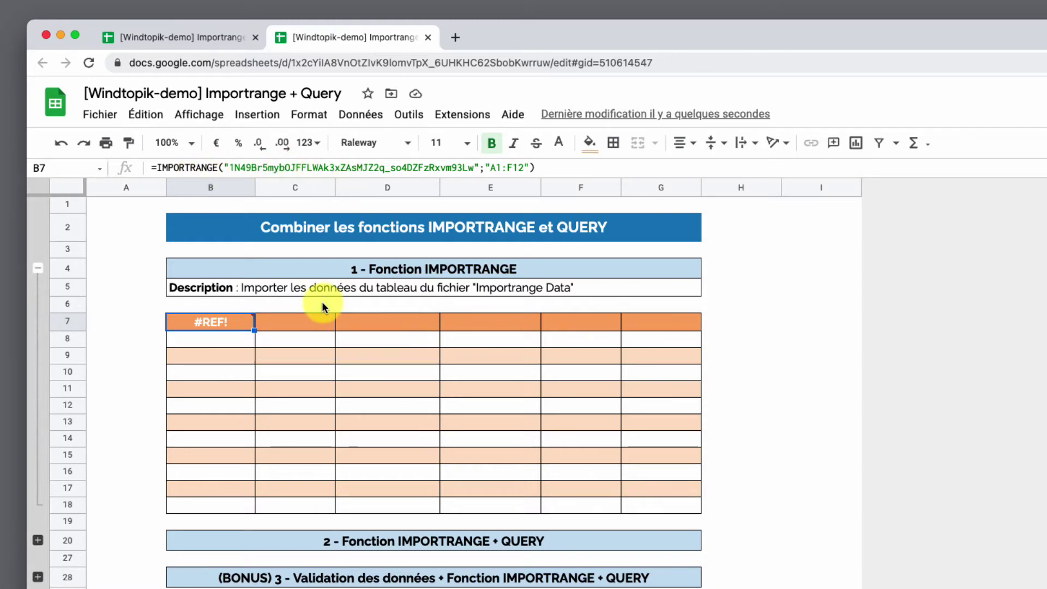
click(241, 322)
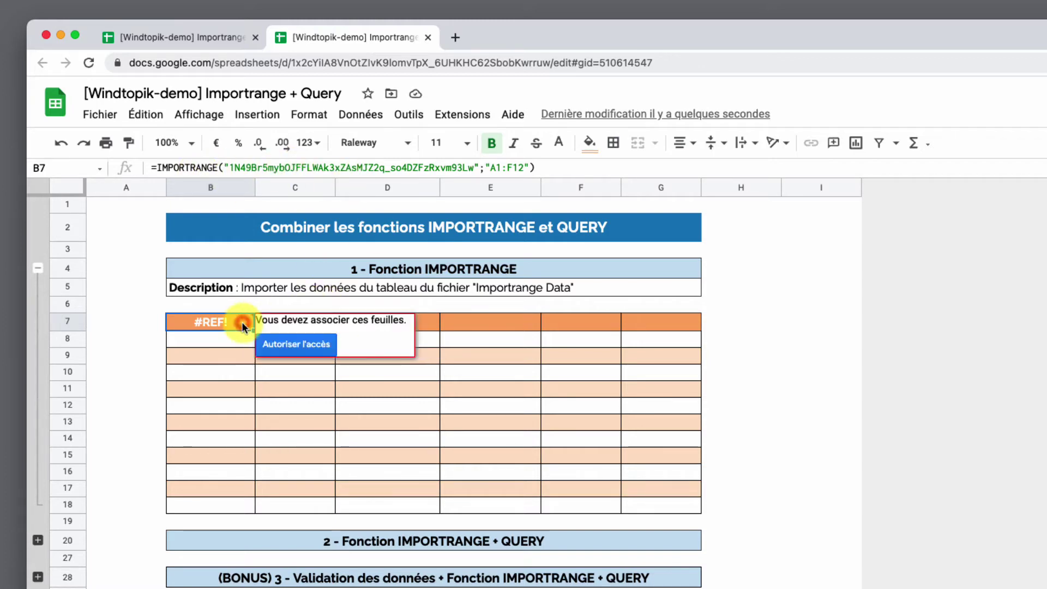
click(299, 345)
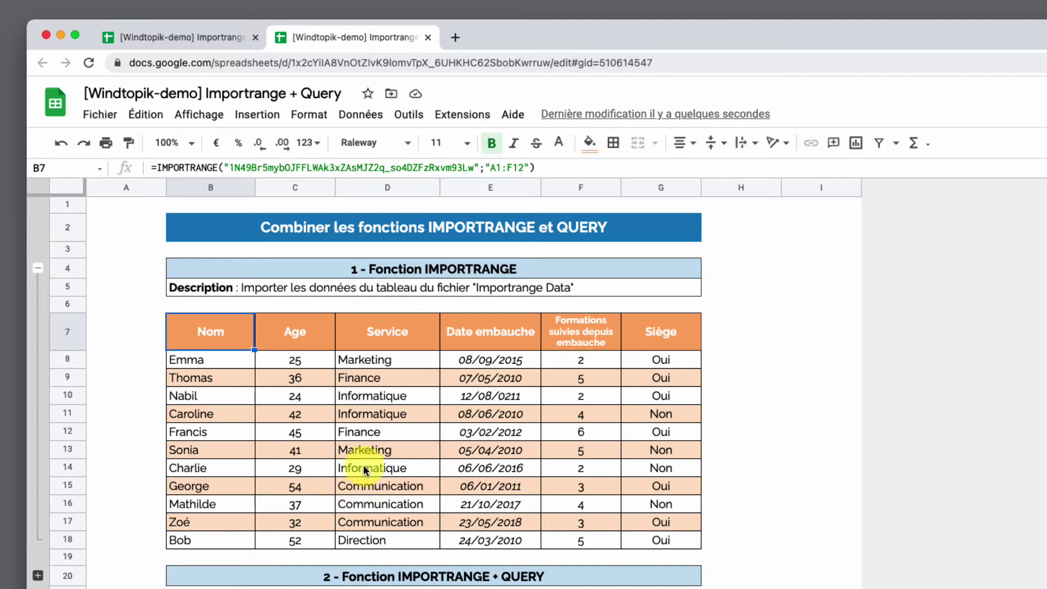
Copy the IMPORTRANGE expression from the B7 formula without its equals sign.
drag(157, 167, 537, 168)
key(ctrl+c)
right_click(339, 168)
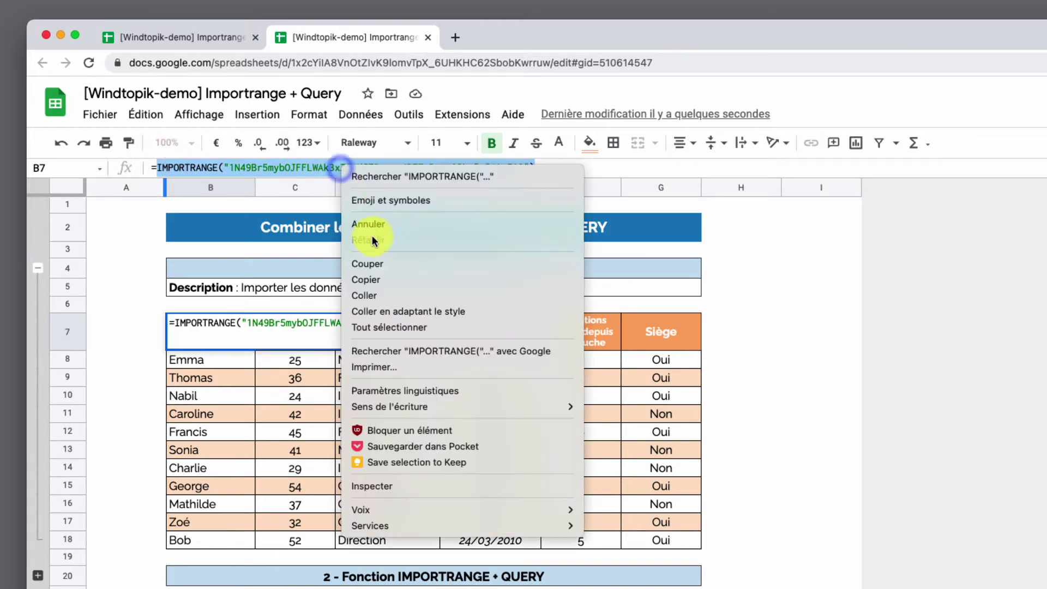
click(374, 280)
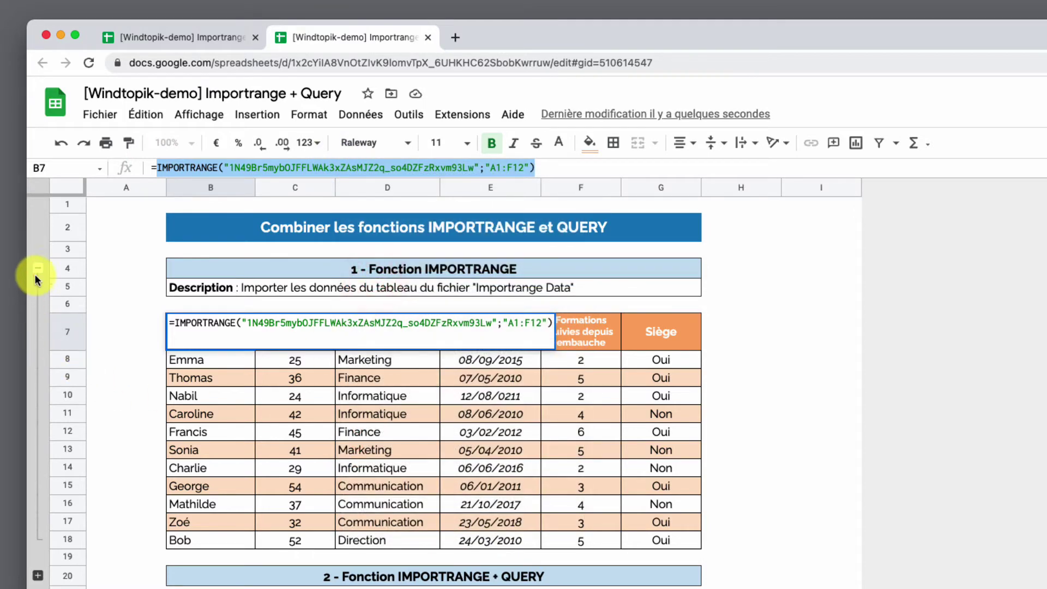
Collapse section 1, expand "2 - Fonction IMPORTRANGE + QUERY" and select cell B23.
click(36, 269)
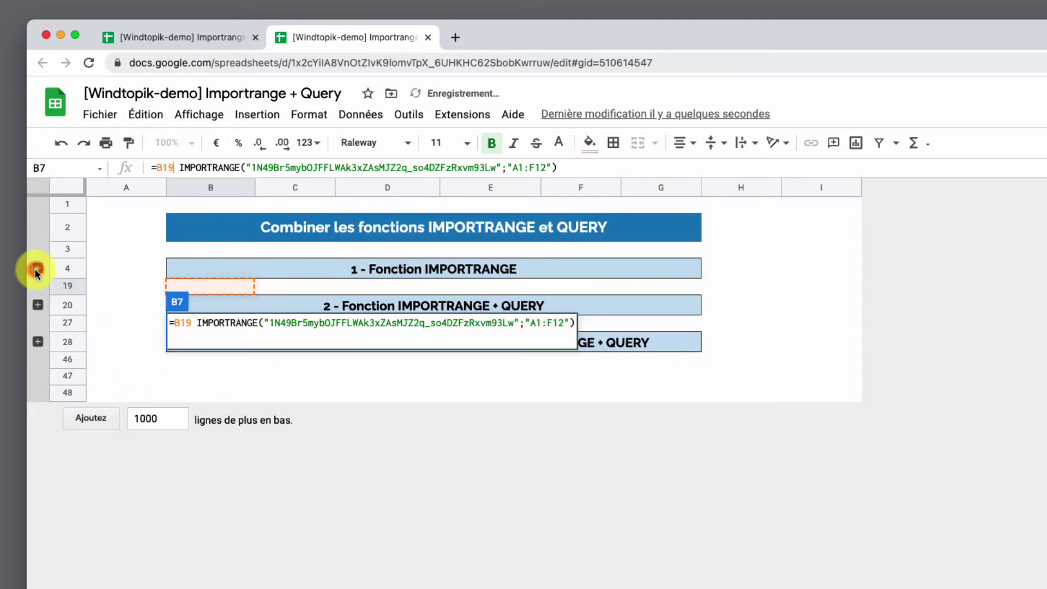
click(38, 304)
click(216, 378)
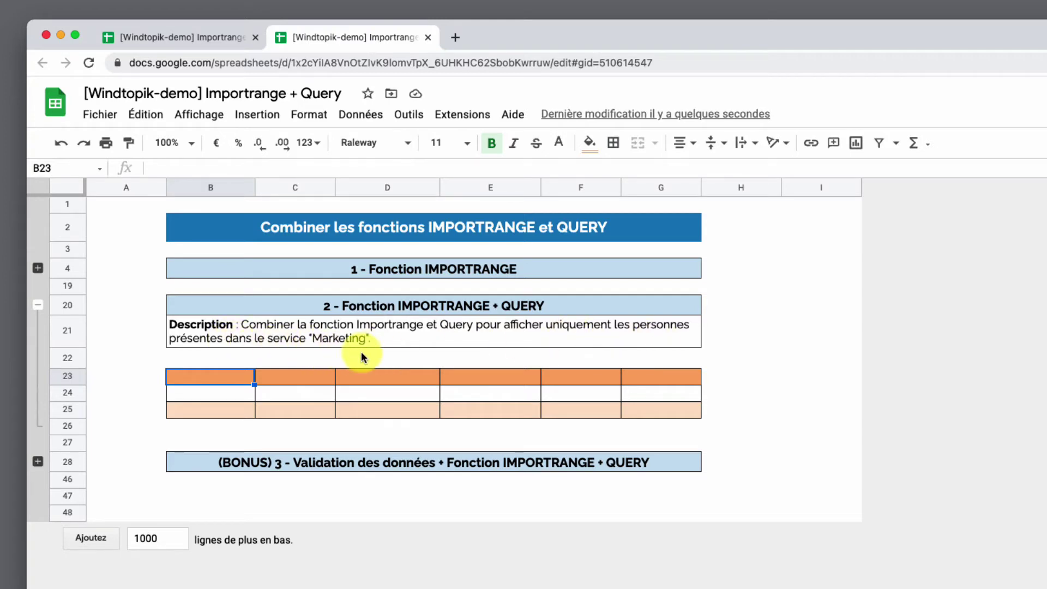
Examine the Importrange Data table for the rows whose Service is Marketing.
click(214, 34)
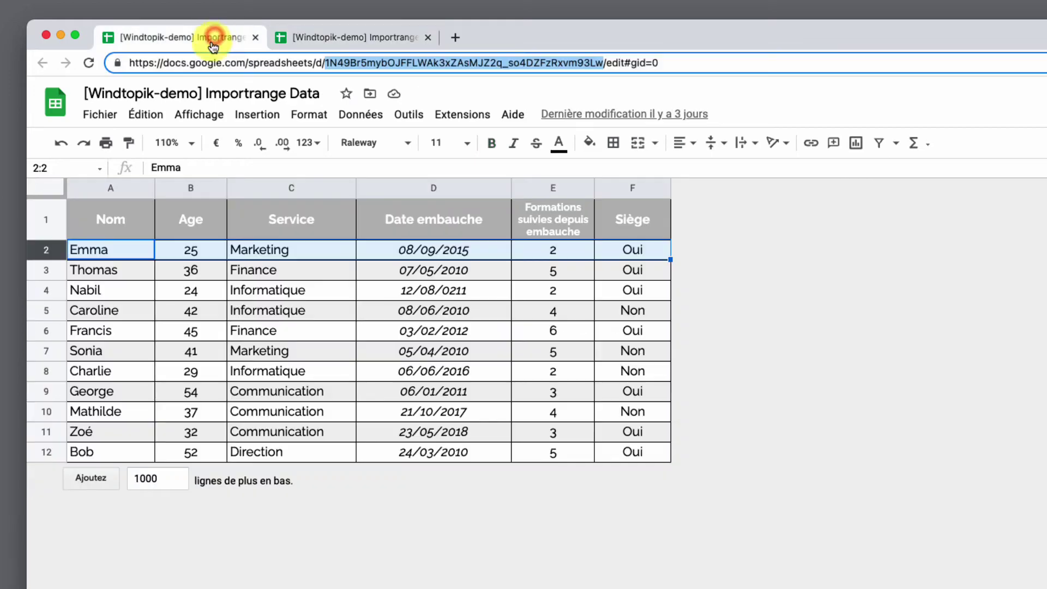
click(289, 370)
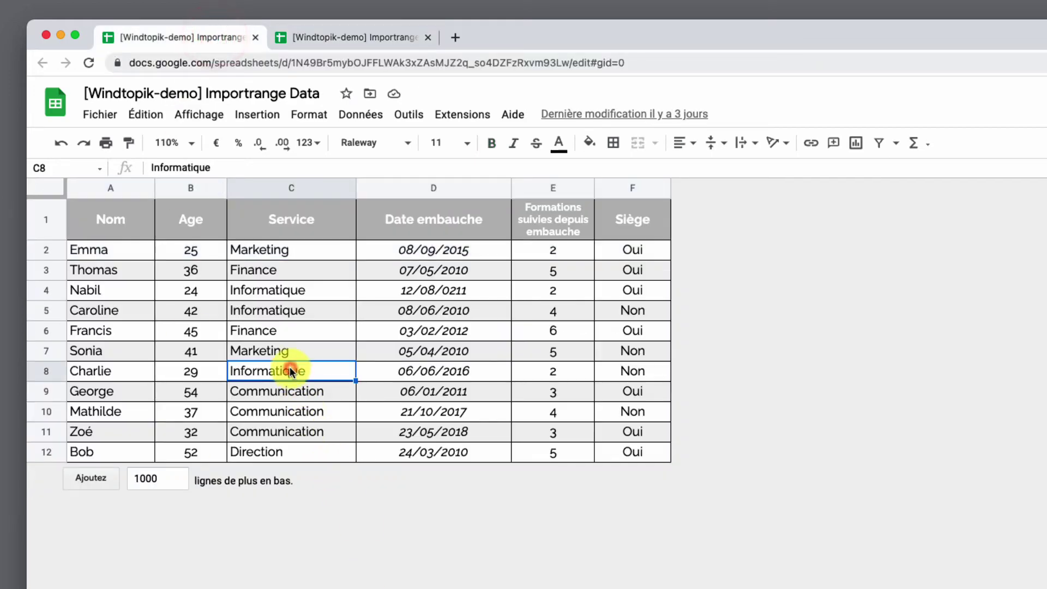
click(54, 251)
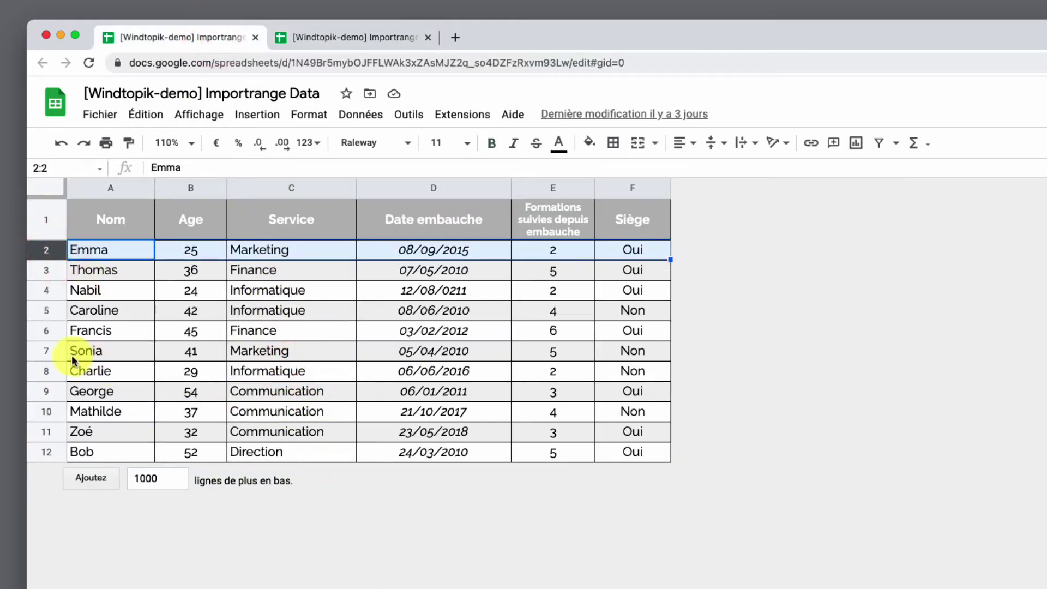
click(53, 355)
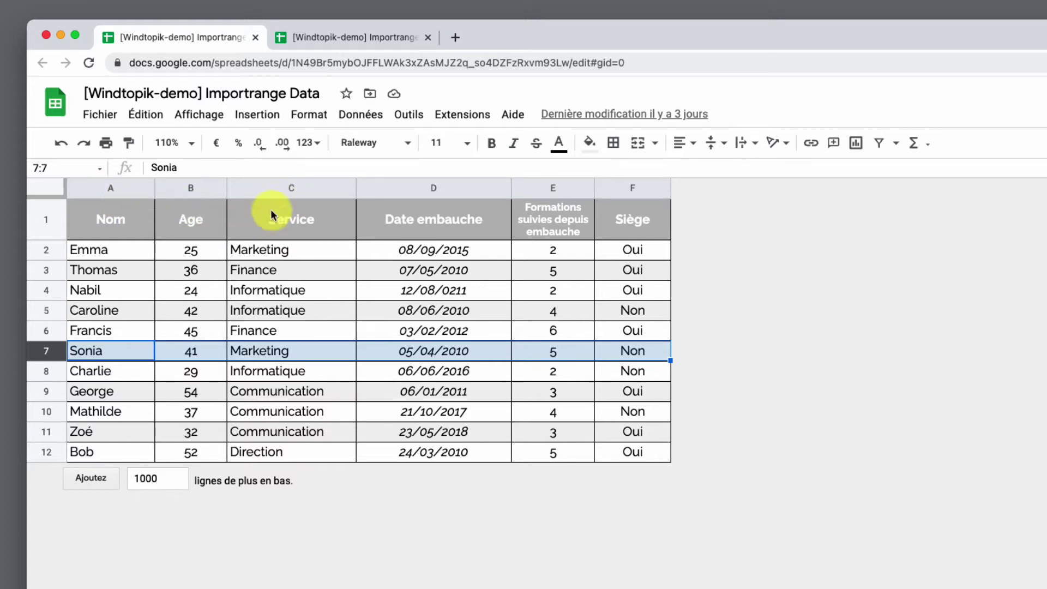
Start a QUERY formula in cell B23 of the Importrange + Query spreadsheet, pasting the copied IMPORTRANGE expression as its data argument.
click(348, 38)
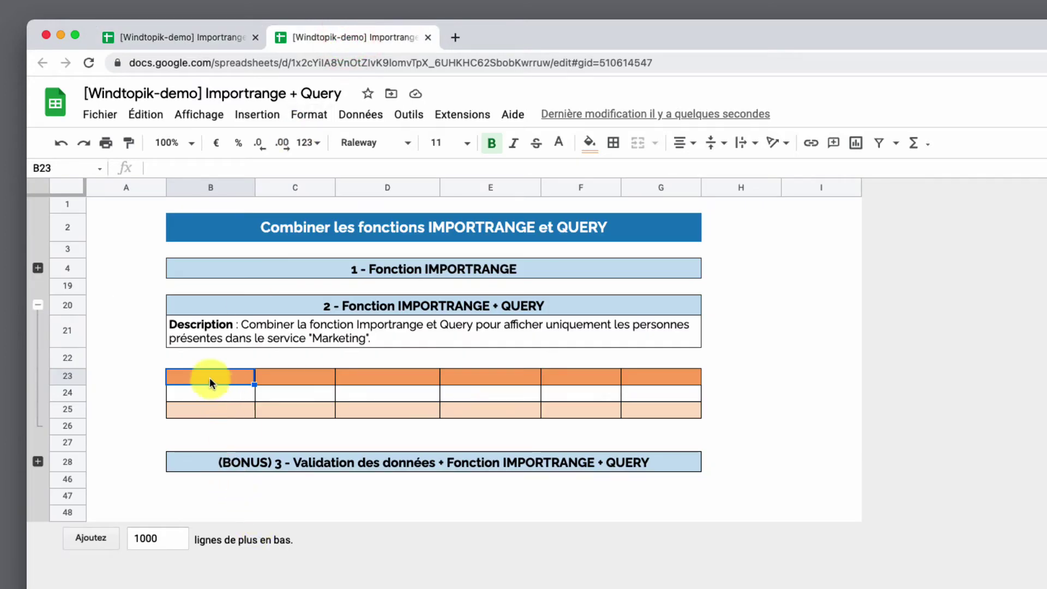
text(=)
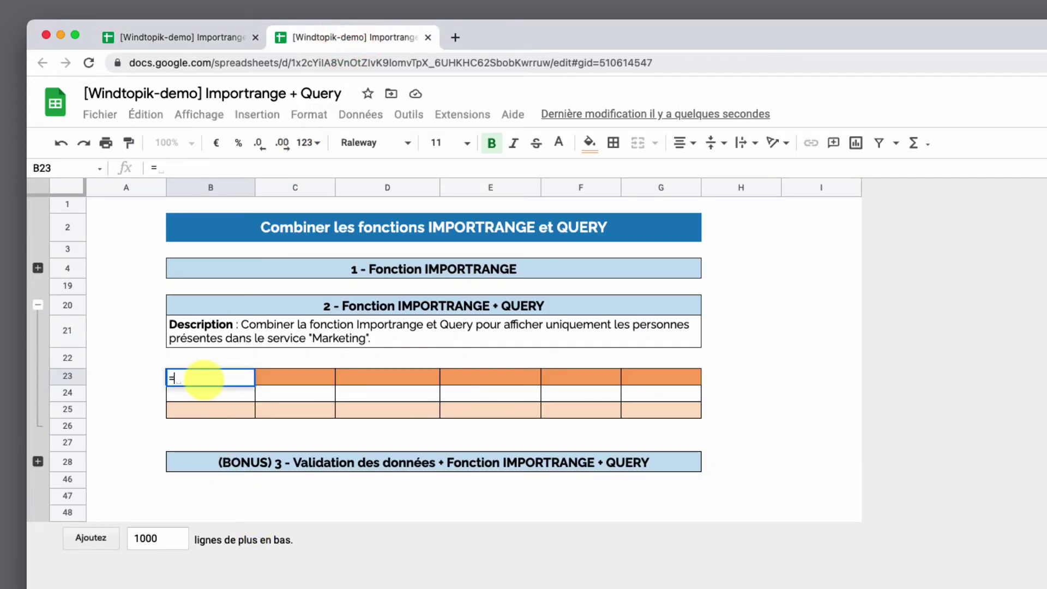
text(Query)
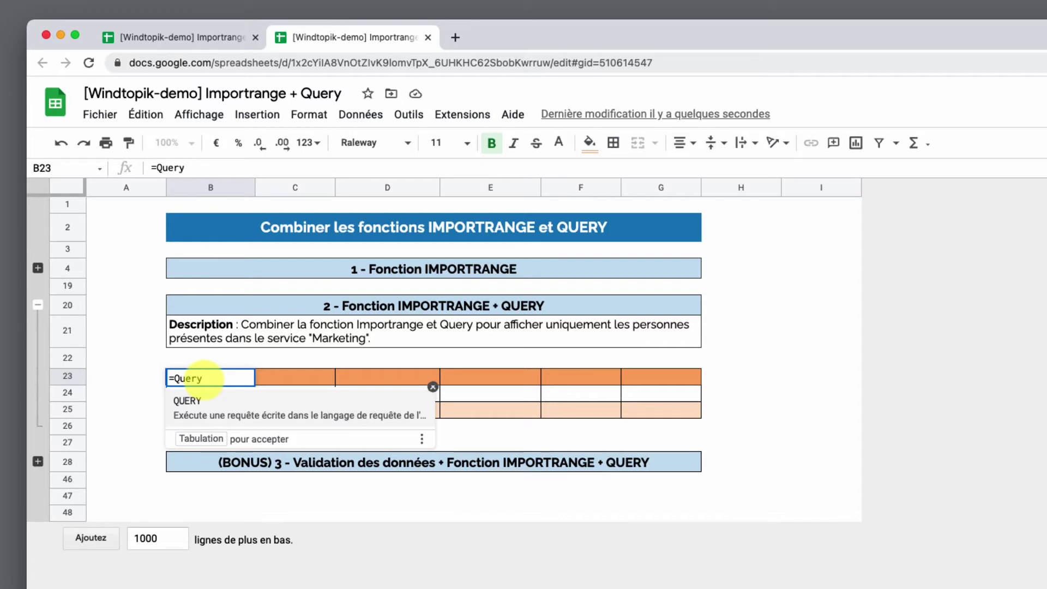
key(Tab)
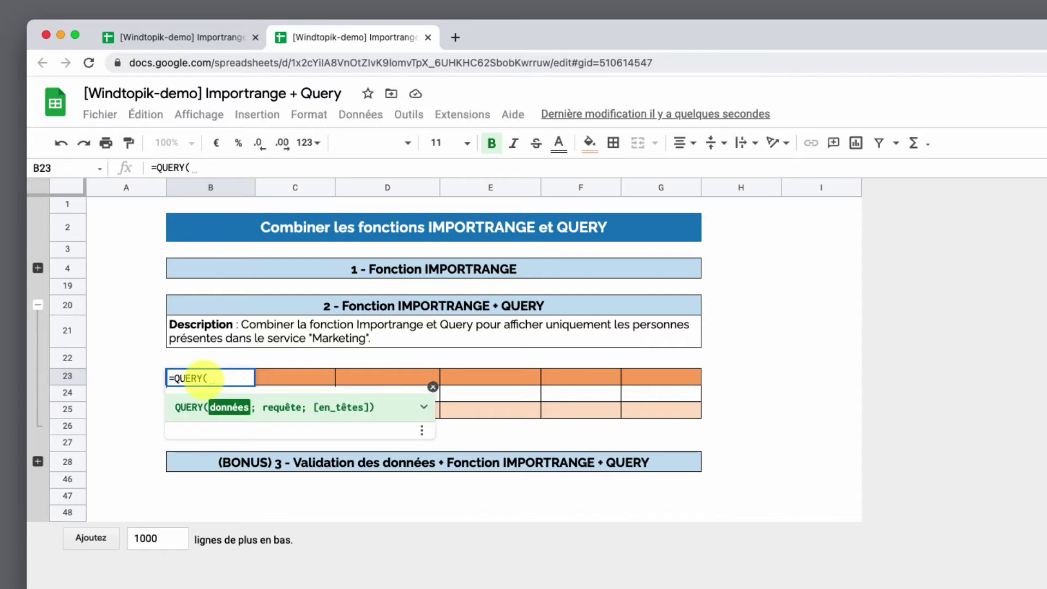
right_click(216, 376)
click(241, 481)
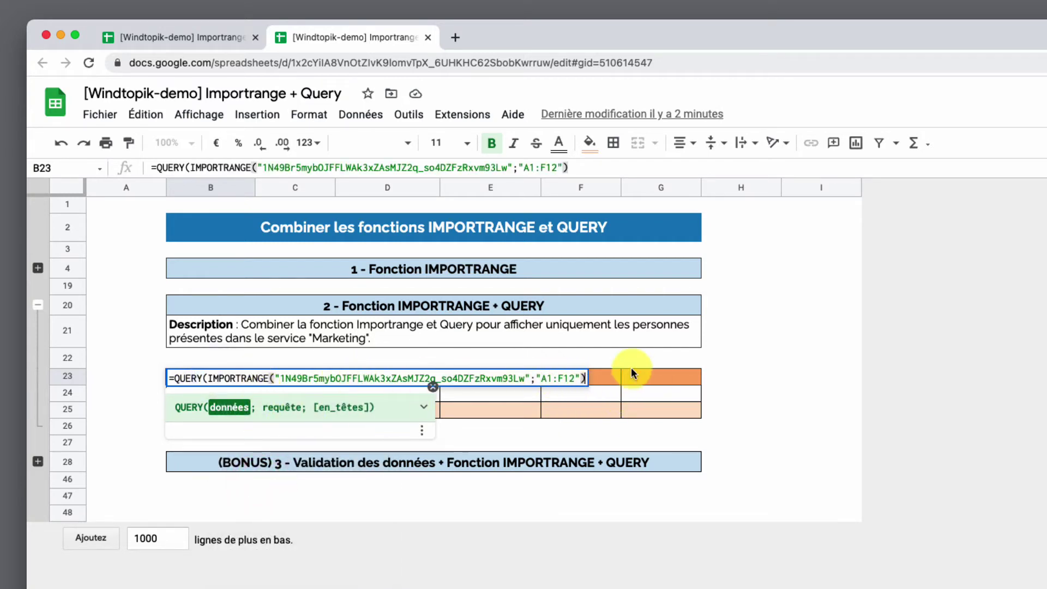
Complete the QUERY formula in B23 with the query "Select * where C='Marketing'" and enter it.
text(;)
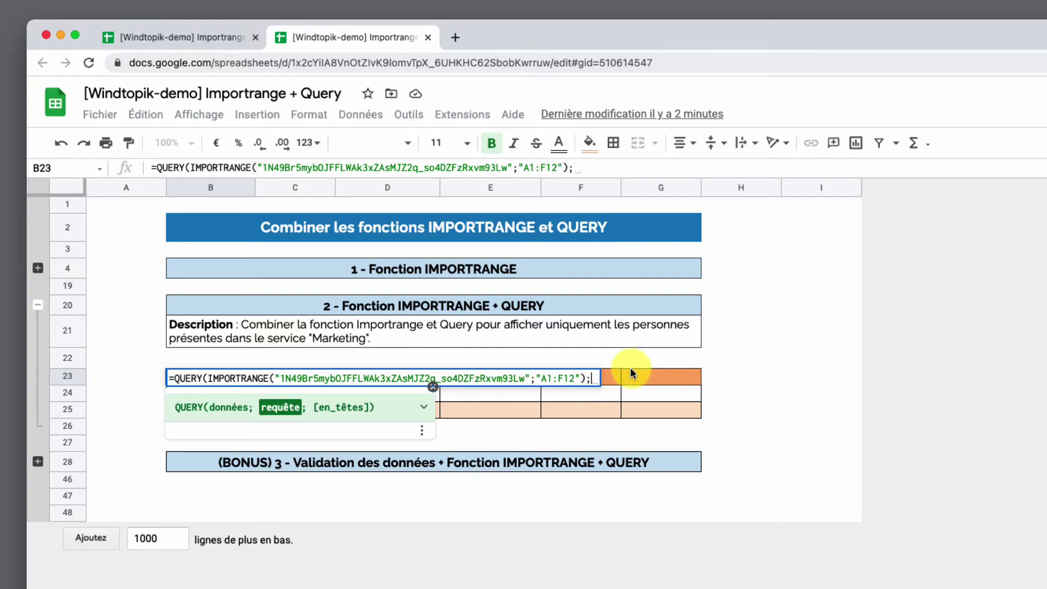
text("Selc)
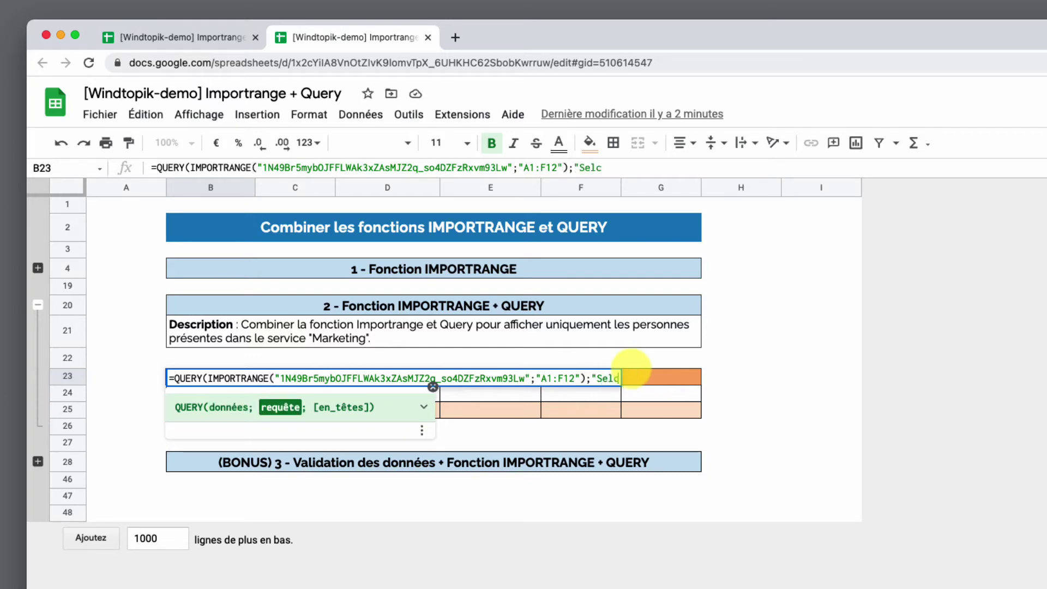
key(BackSpace)
text(ect *)
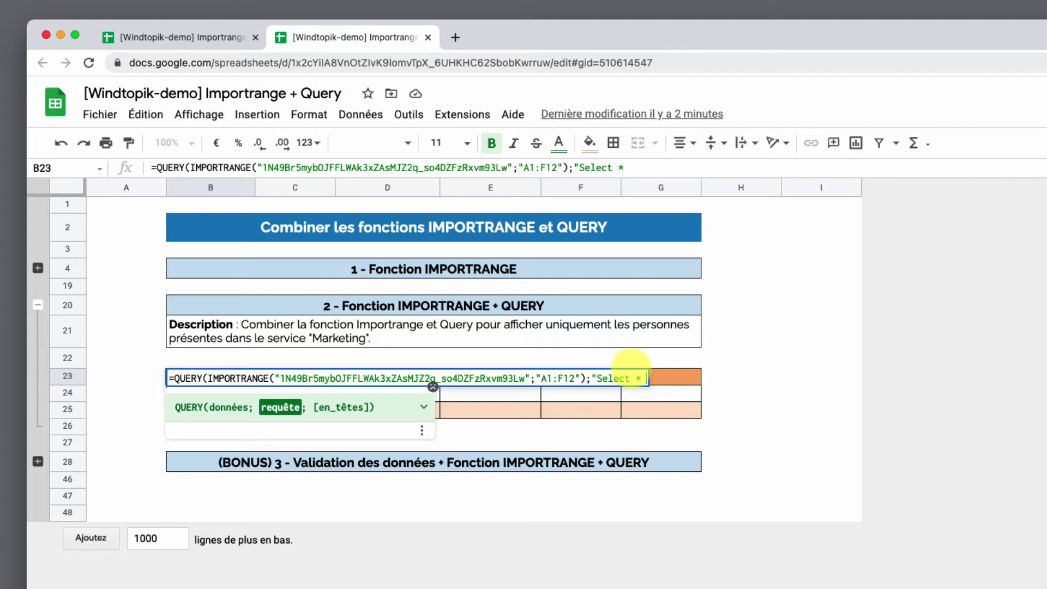
text(where )
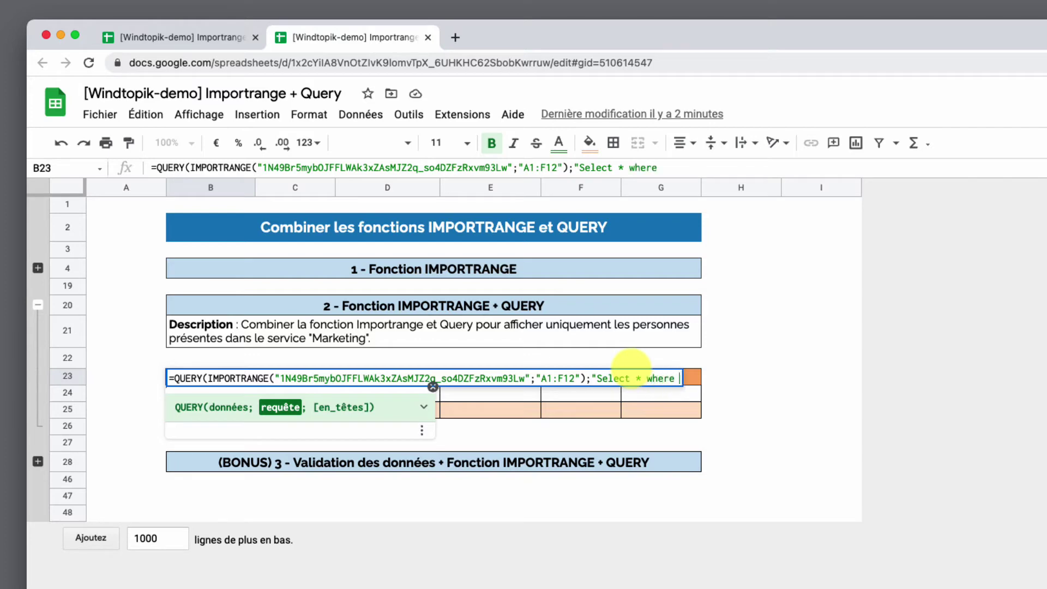
text(C='M)
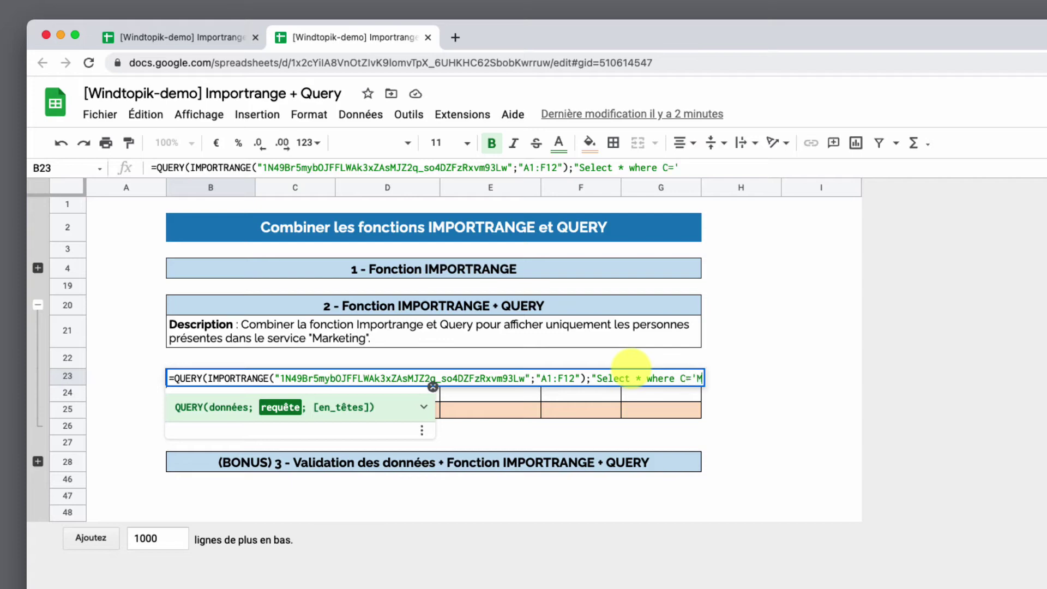
text(arketing)
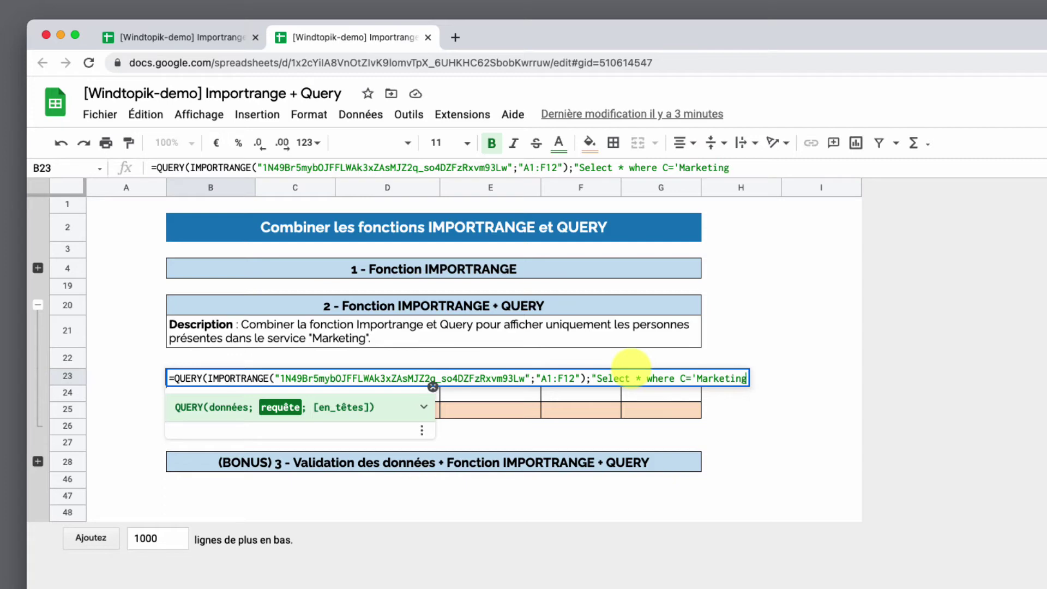
text('"))
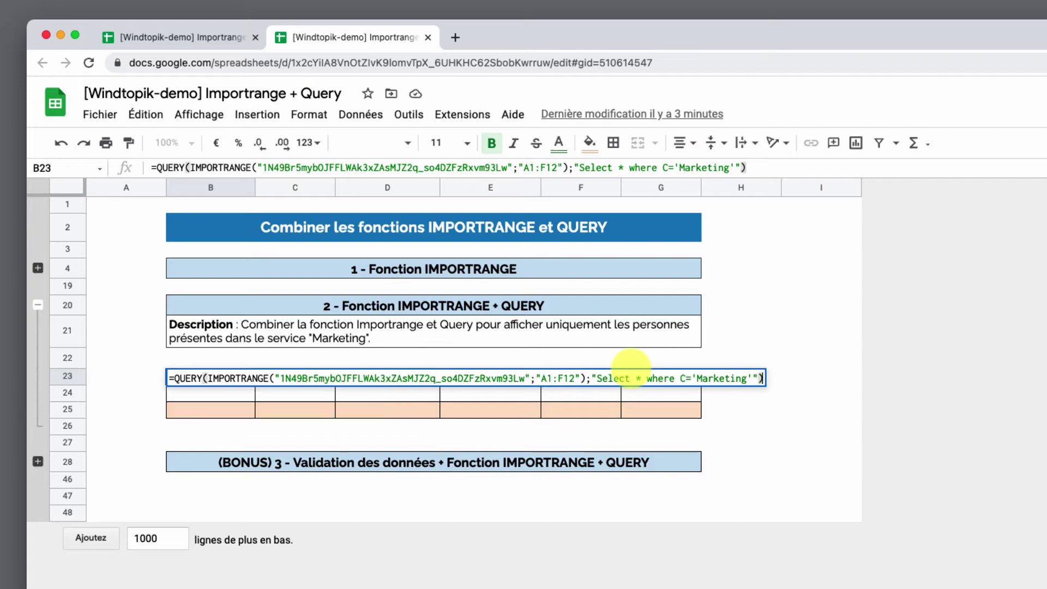
key(Return)
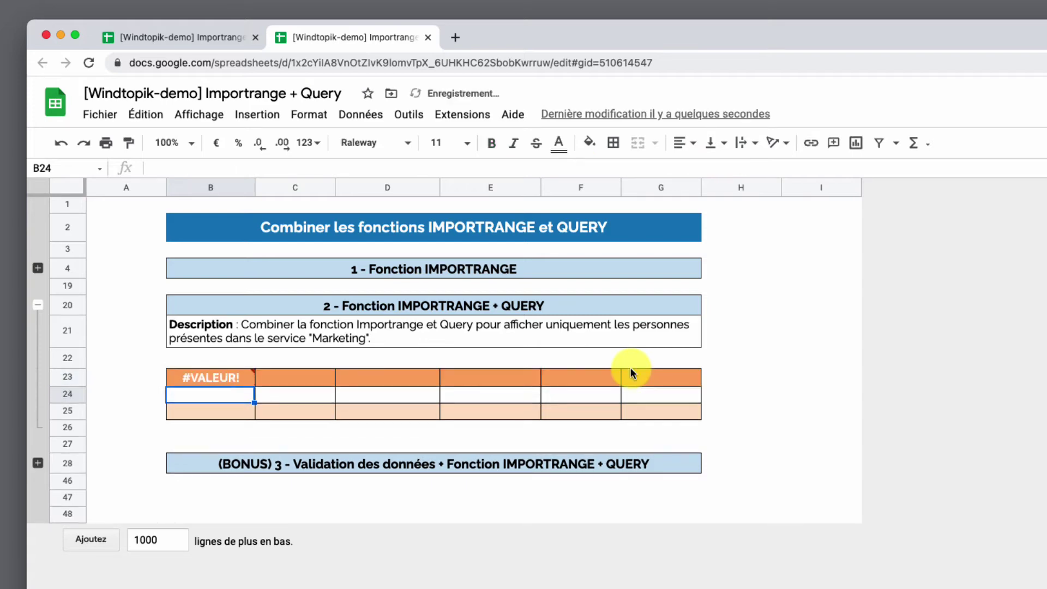
Change the column reference in B23's query to Col3, so the condition reads where Col3='Marketing'.
click(221, 378)
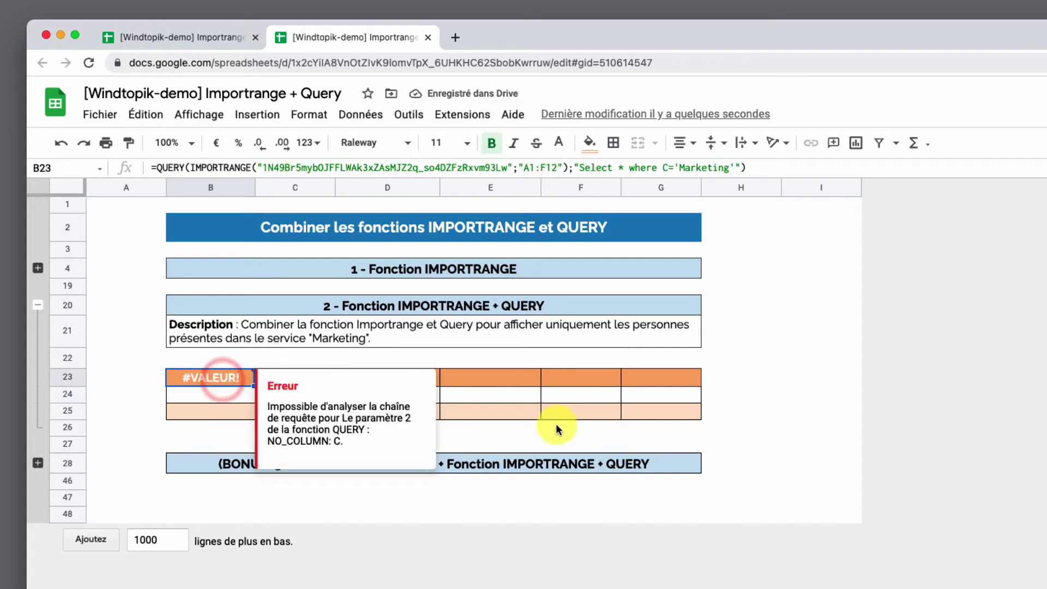
click(670, 169)
text(ol3)
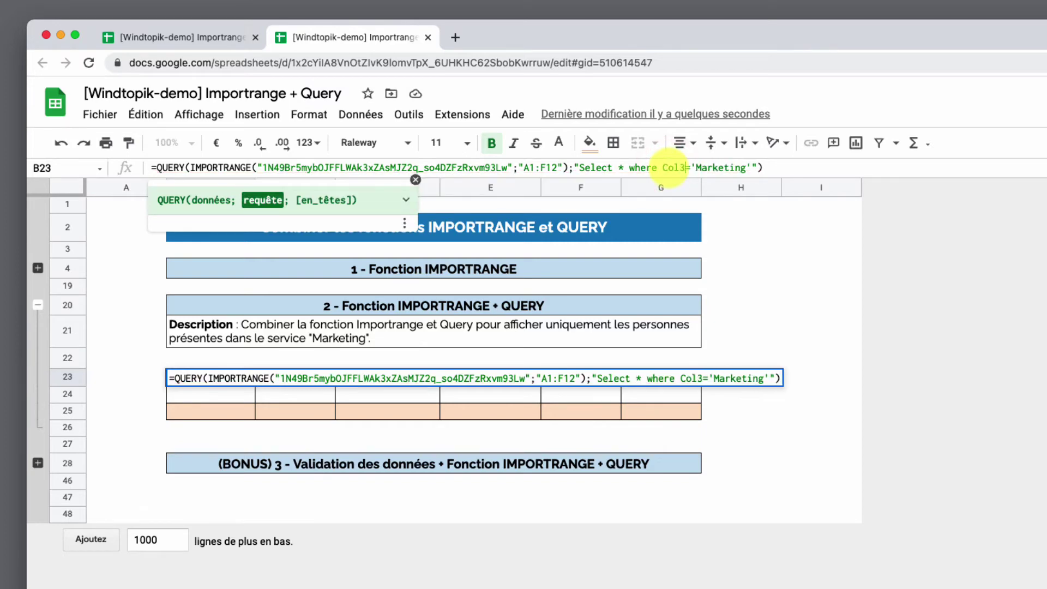
key(Return)
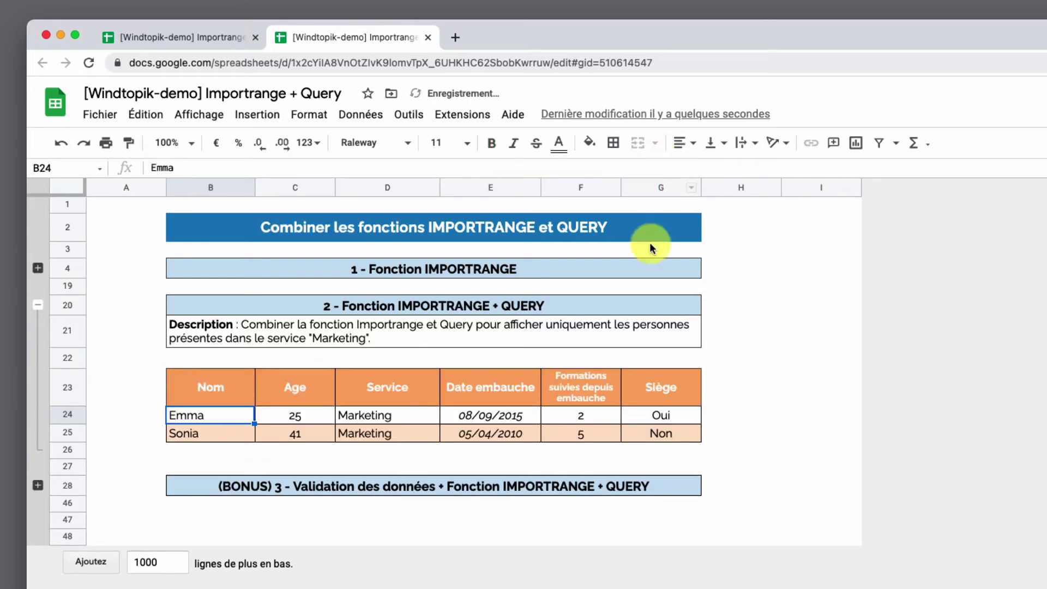
click(352, 399)
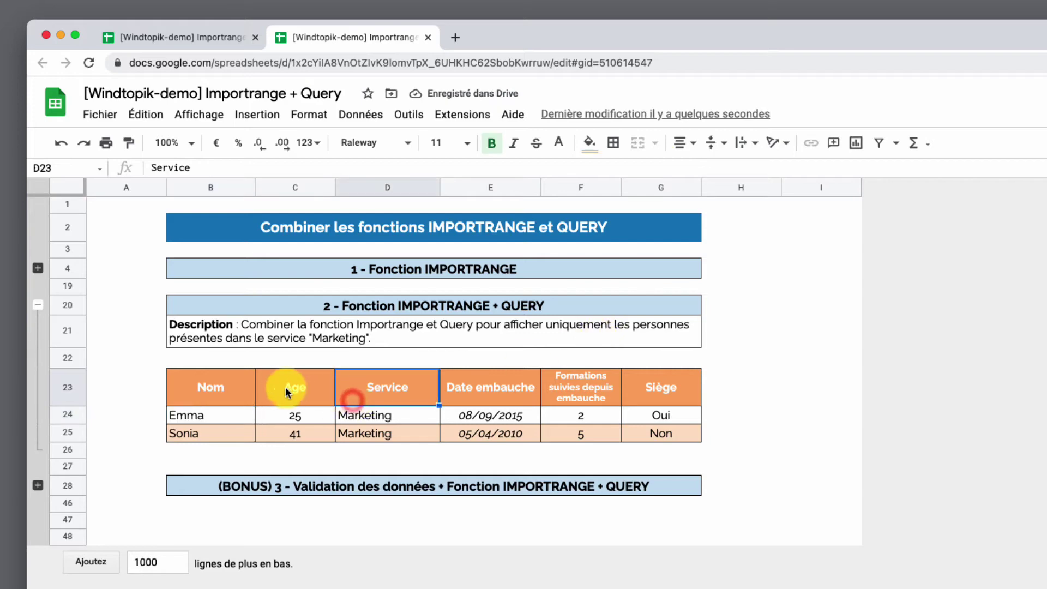
Try the B23 query with the column reference in lowercase, as col3, and view the cell's error details.
click(237, 394)
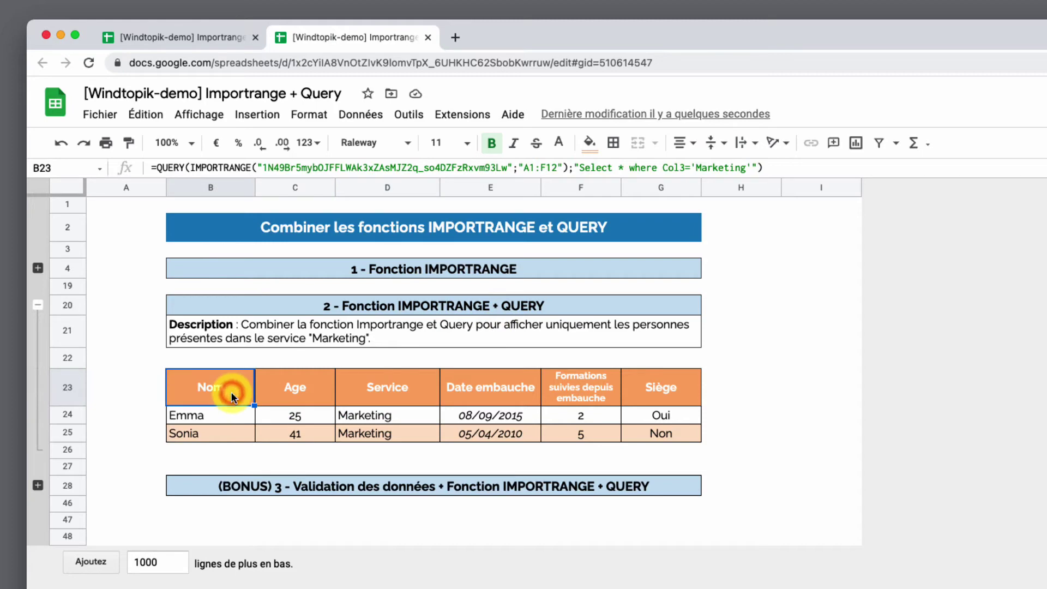
click(668, 168)
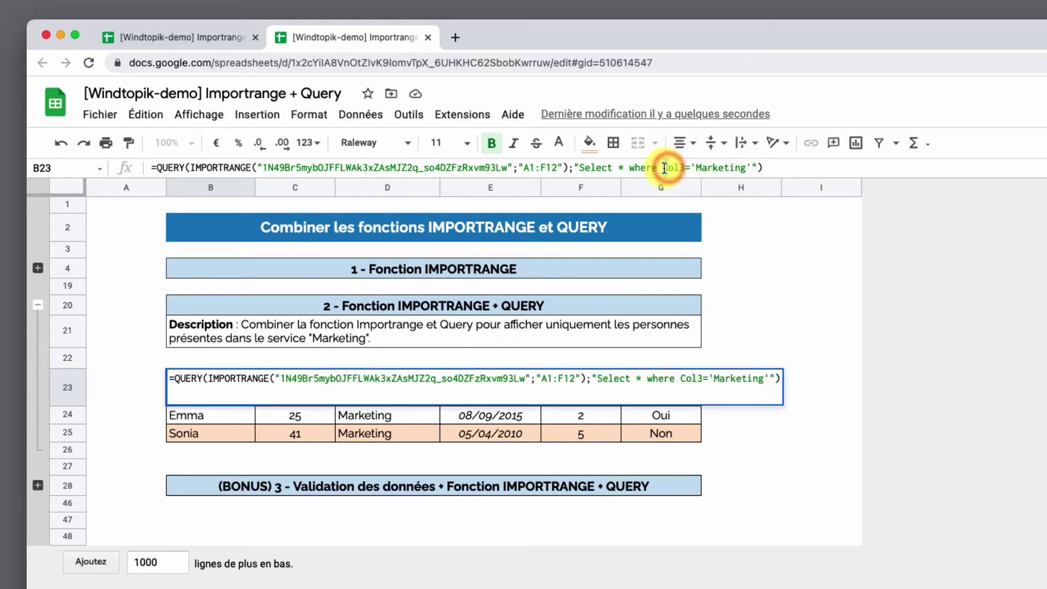
click(773, 169)
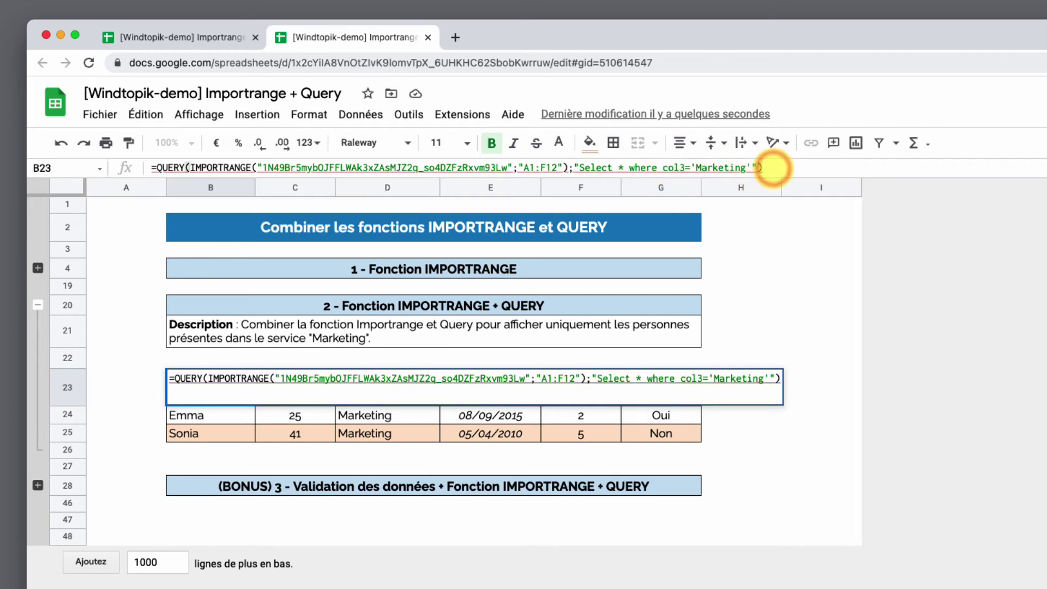
key(Return)
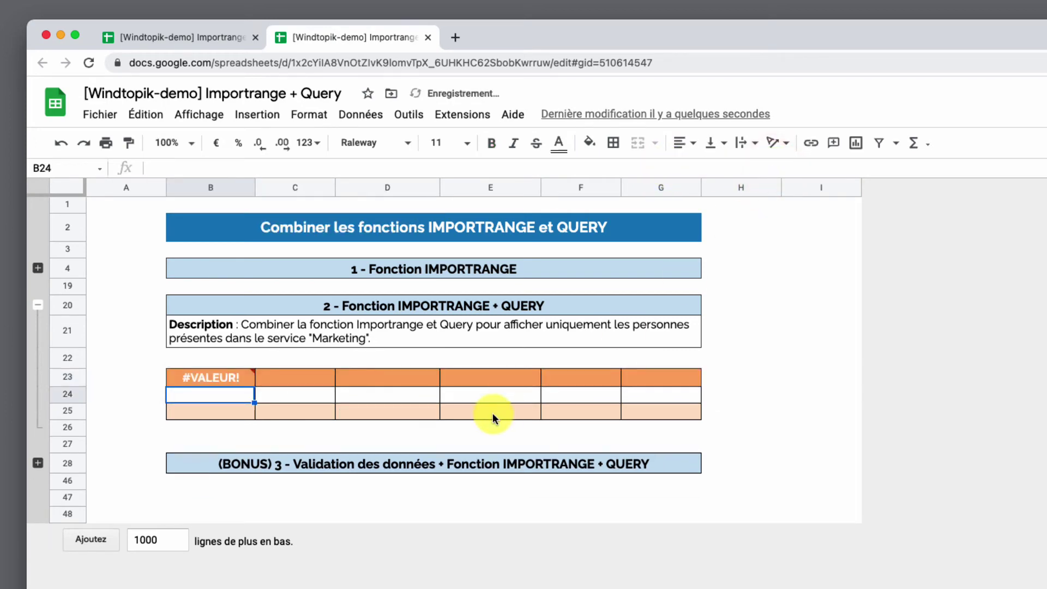
mouse_move(416, 392)
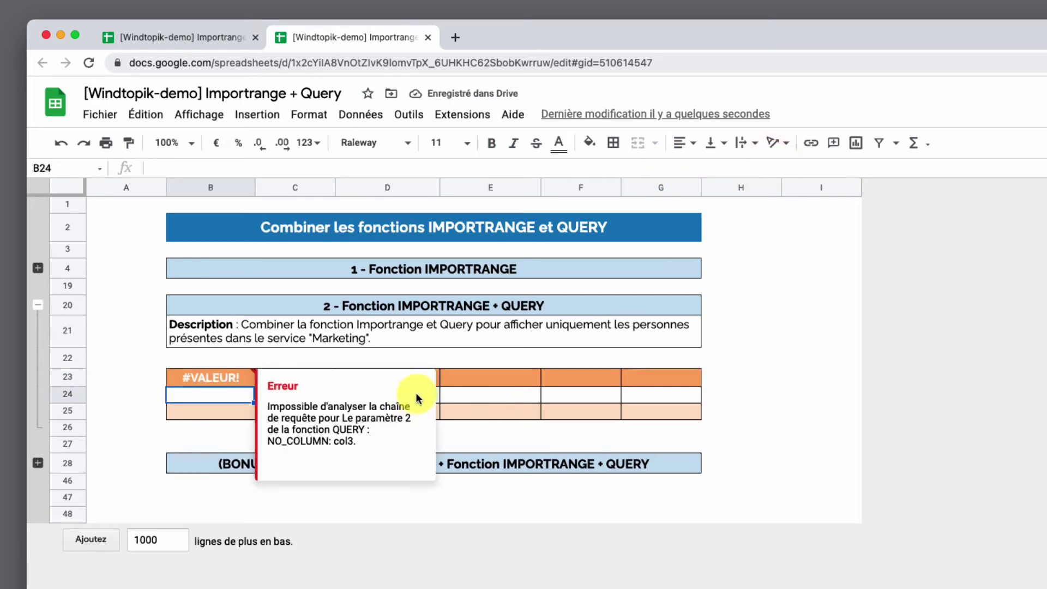
Restore the capital C in B23's column reference so that it reads Col3.
click(218, 376)
click(667, 168)
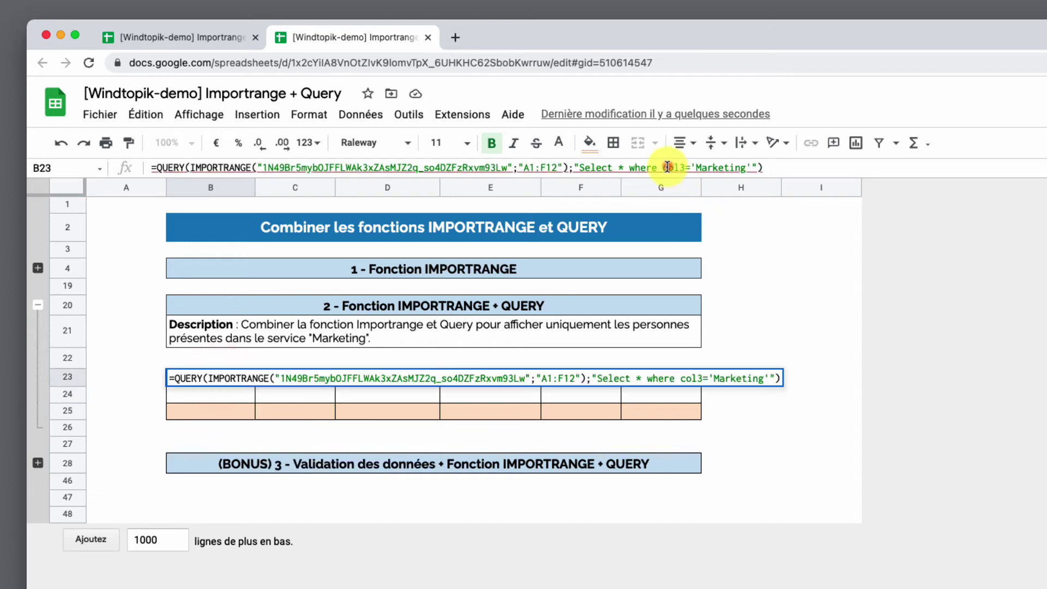
key(BackSpace)
text(C)
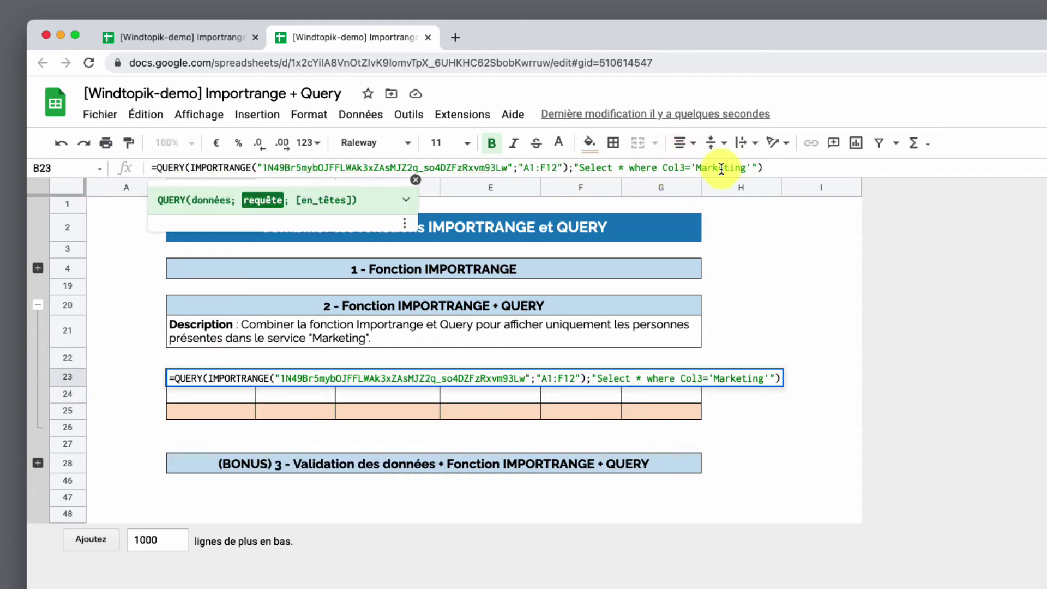
key(Return)
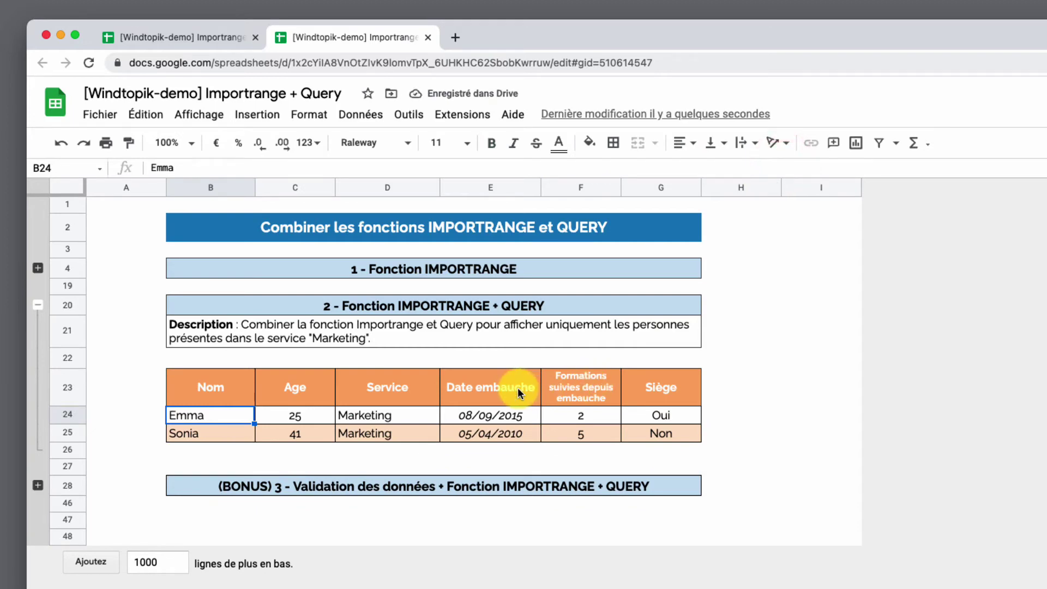
Copy the entire QUERY formula text from cell B23 and leave the cell without altering it.
click(241, 389)
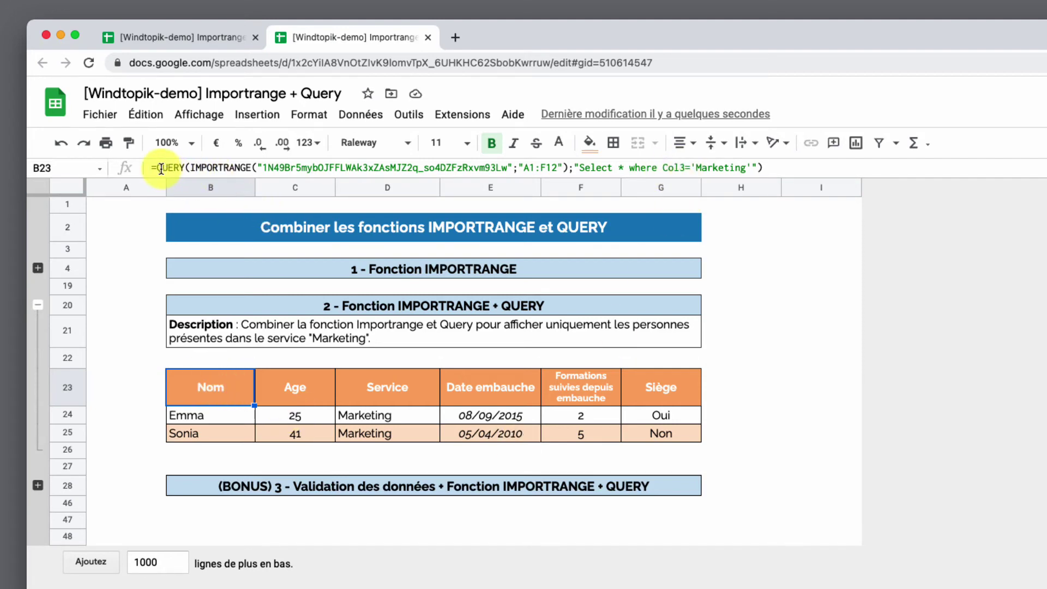
drag(152, 167, 458, 193)
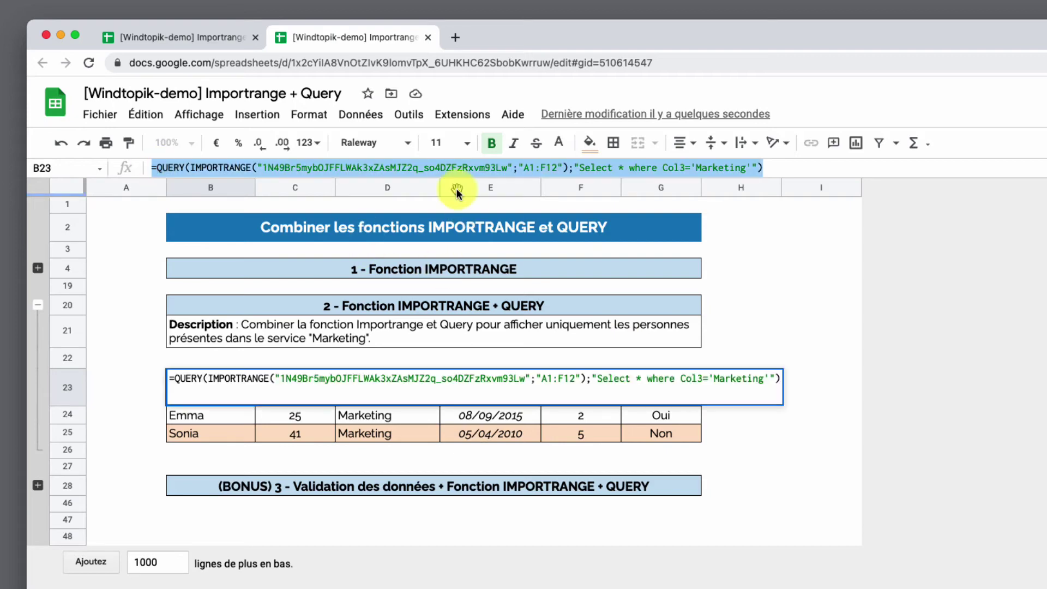
right_click(361, 170)
click(394, 282)
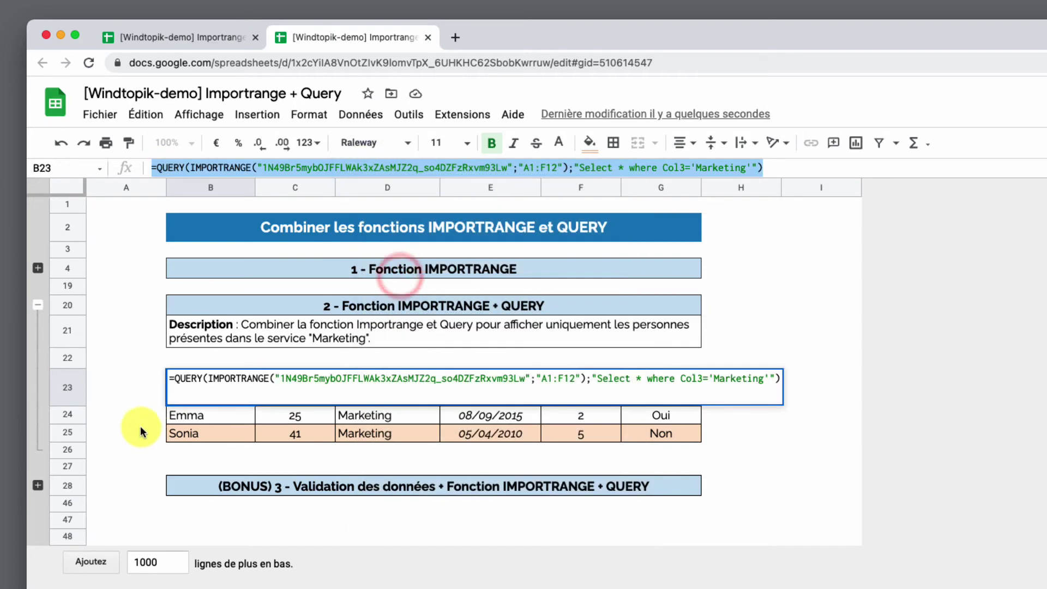
click(139, 426)
Collapse section 2 and expand "(BONUS) 3 - Validation des données + Fonction IMPORTRANGE + QUERY".
click(37, 305)
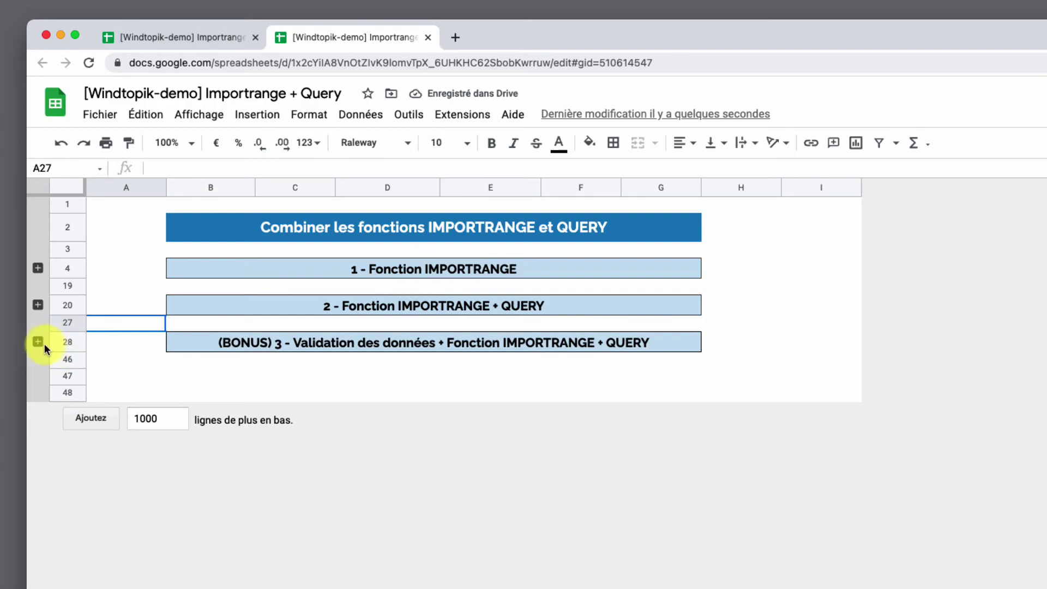
click(38, 342)
click(258, 441)
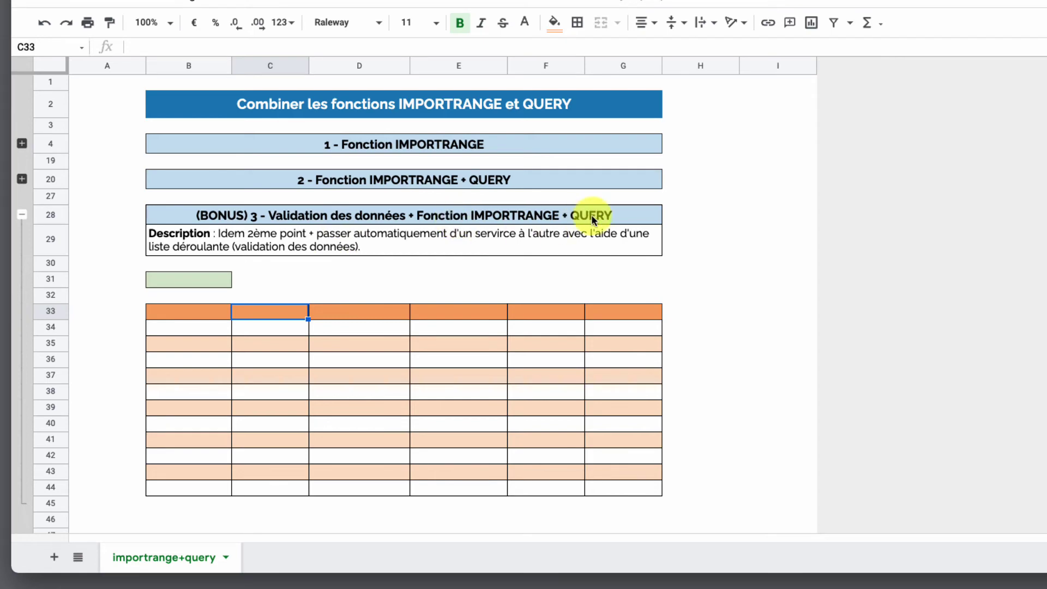
Paste only the copied QUERY formula into cell B33, the first header cell of the section 3 table.
click(169, 315)
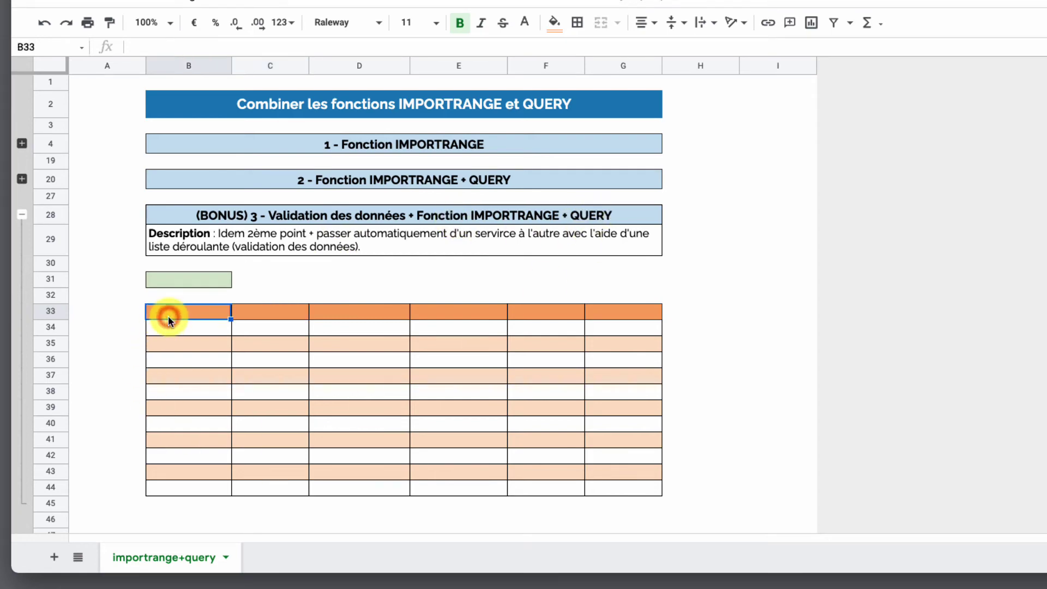
right_click(199, 311)
mouse_move(289, 240)
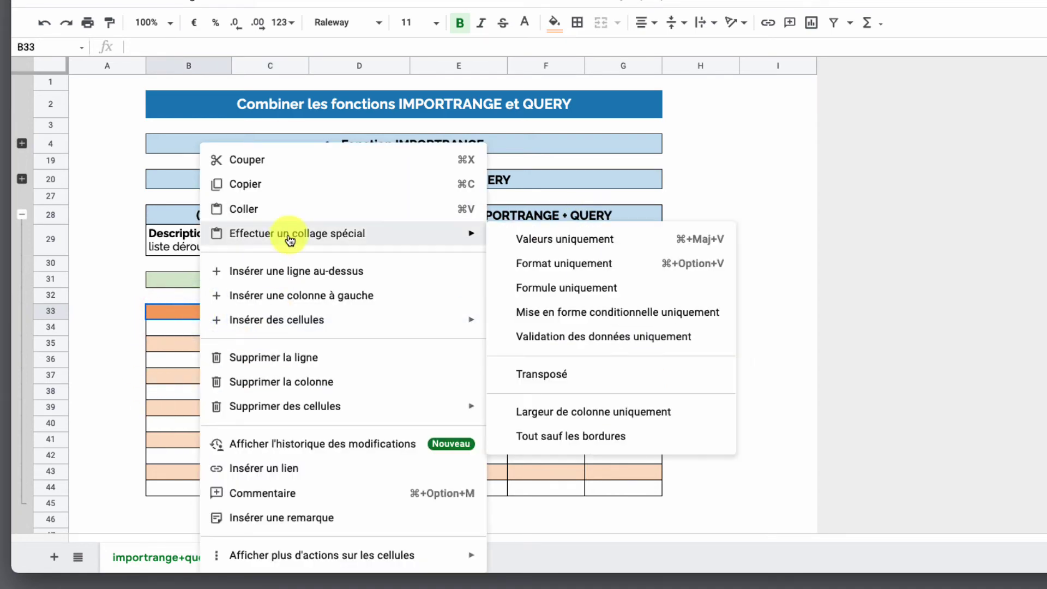
click(570, 286)
click(252, 414)
click(186, 321)
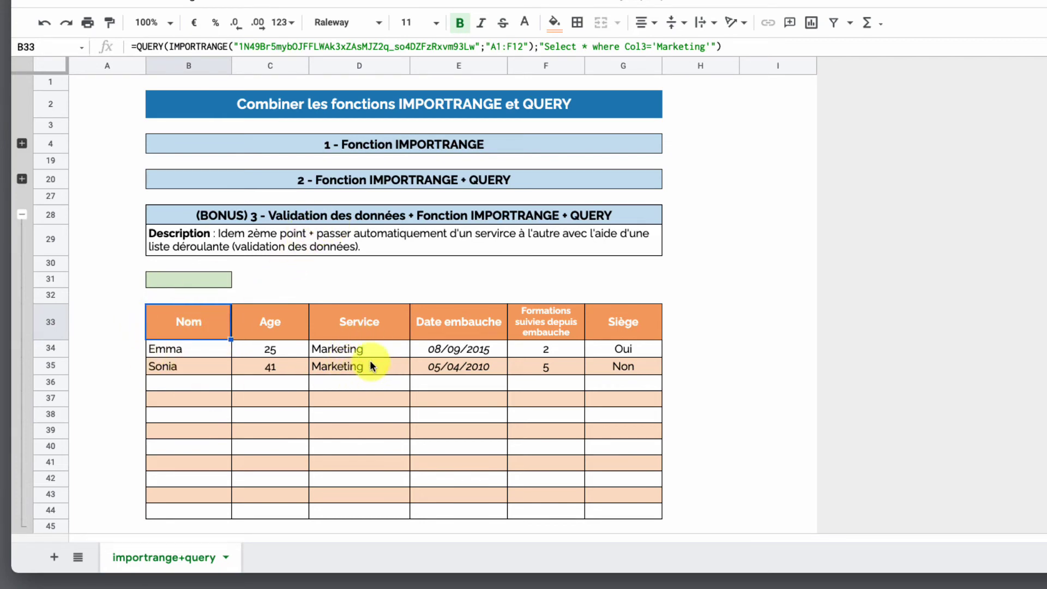
Start a data validation rule for the green cell B31 with the criterion "Liste d'éléments".
click(184, 281)
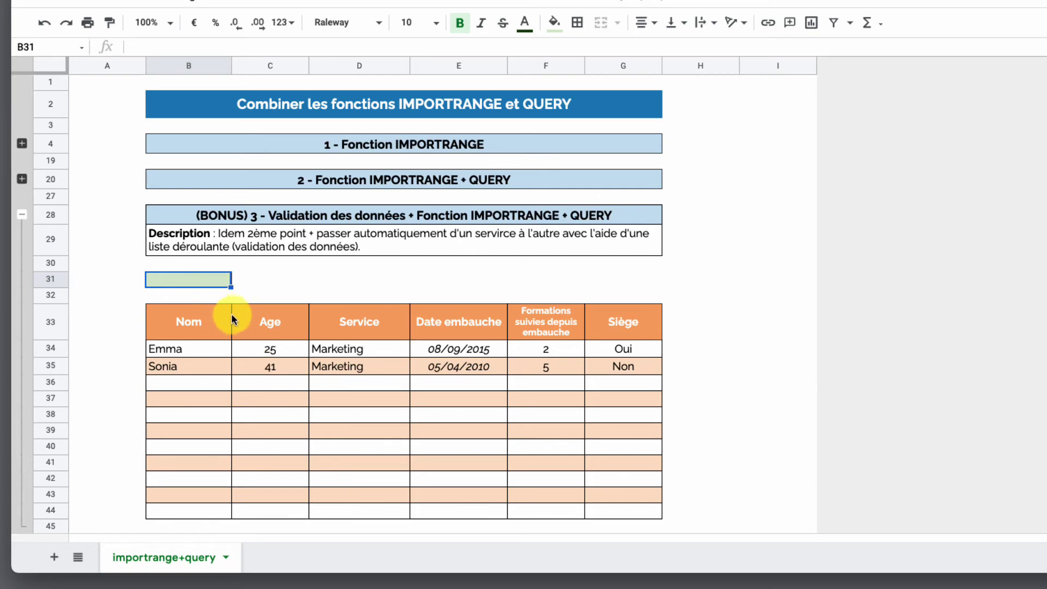
right_click(198, 282)
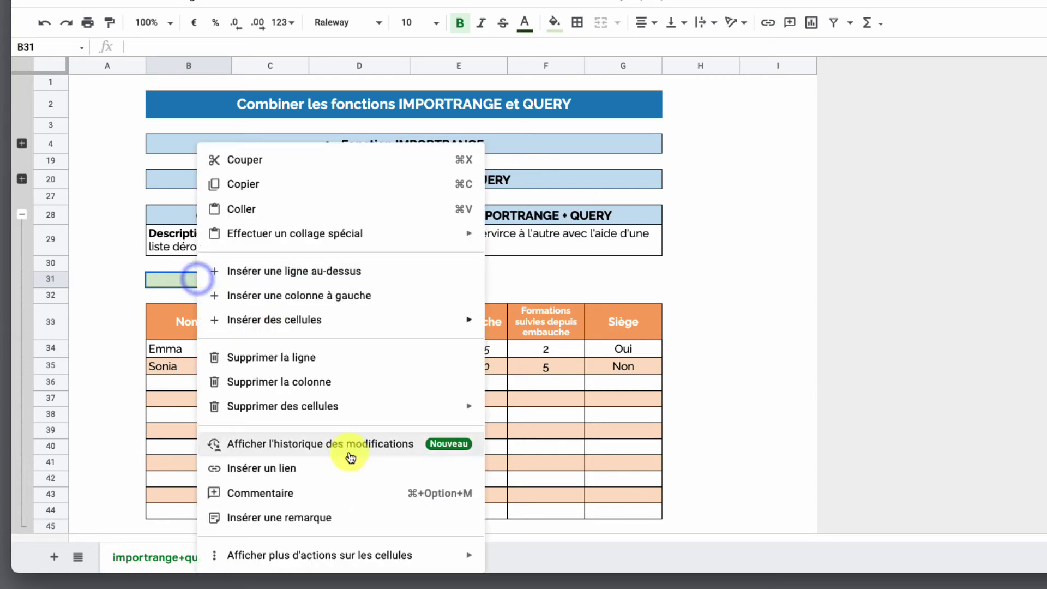
mouse_move(326, 555)
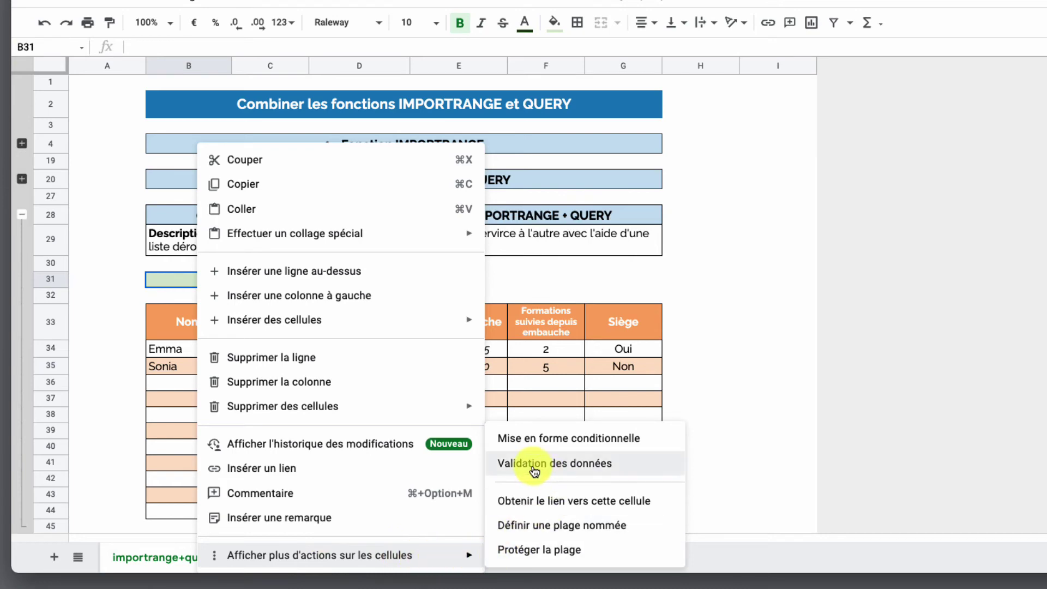
click(573, 463)
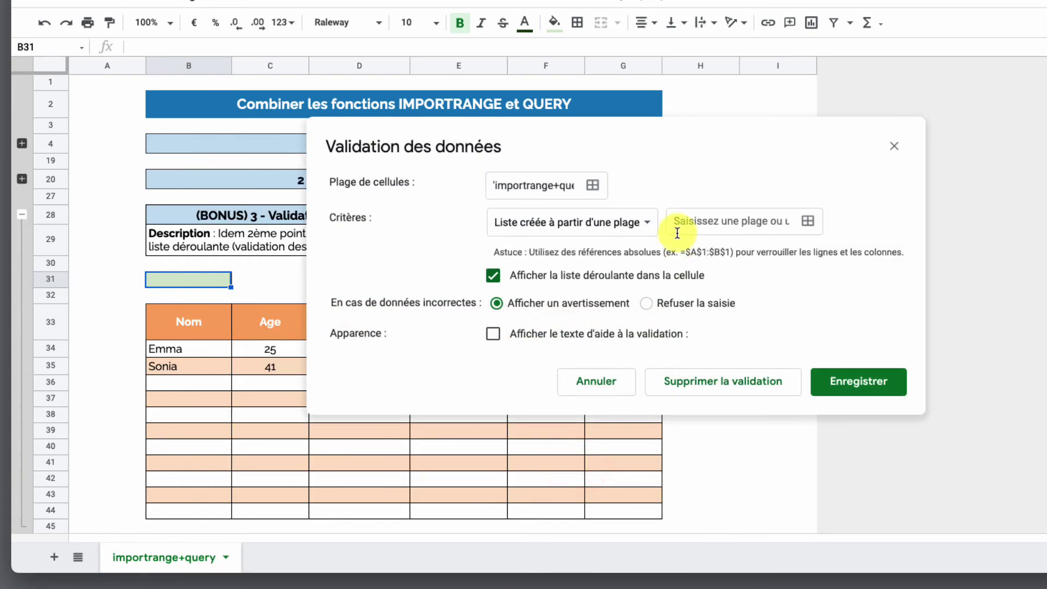
click(608, 221)
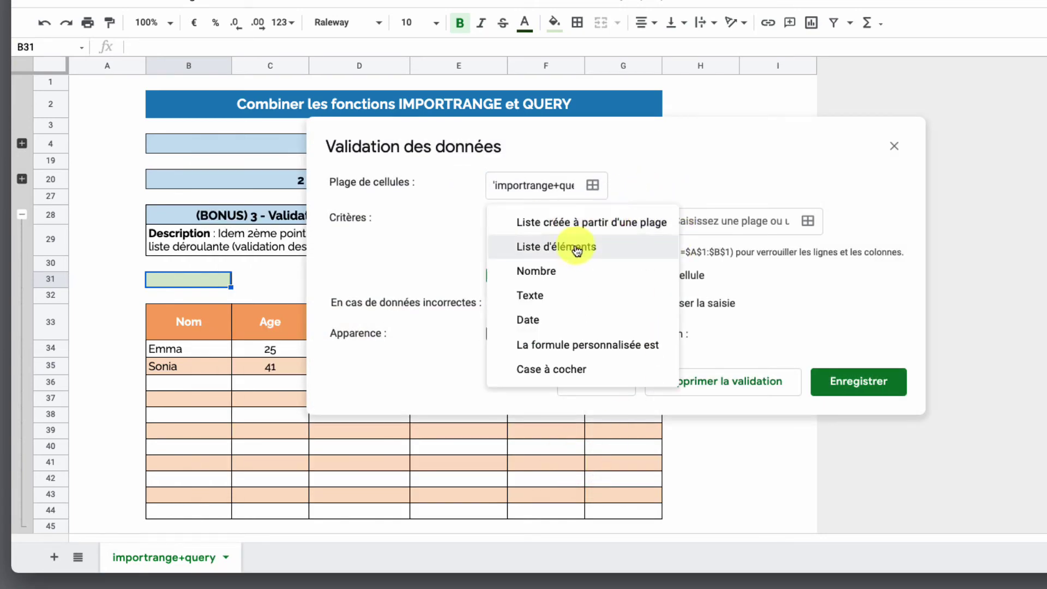
click(557, 247)
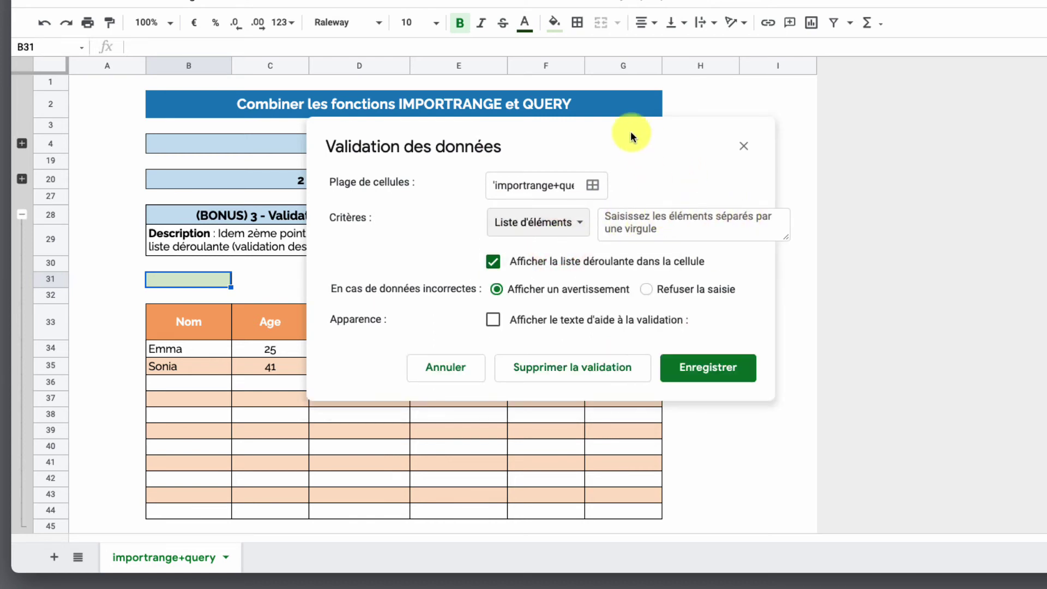
Enter Finance, Marketing, Direction, Informatique as the comma-separated list items of the validation rule.
click(622, 221)
text(Finan)
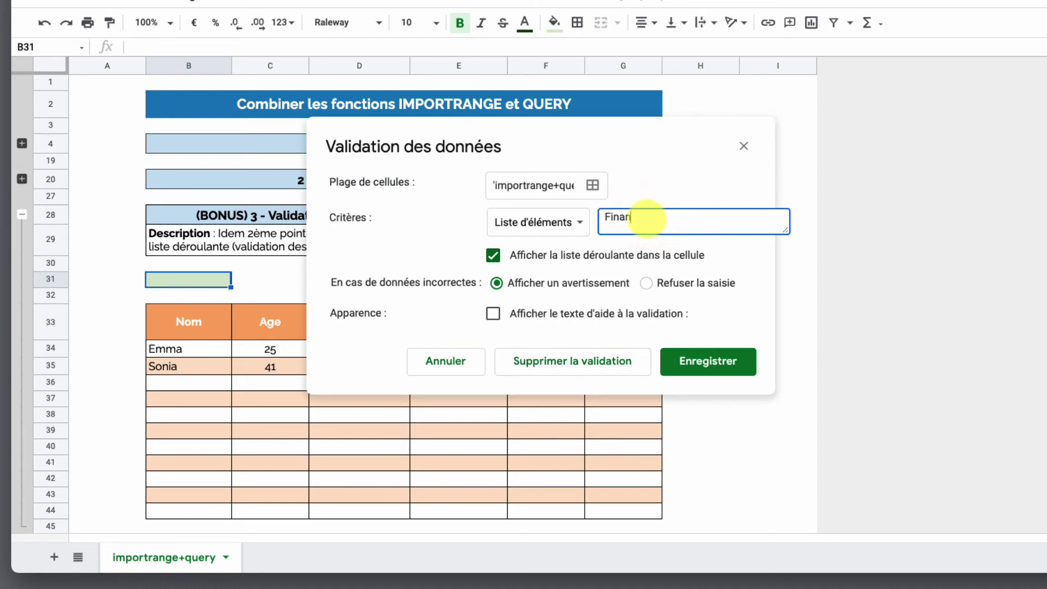
text(ce, Marketing, Direction, Informa)
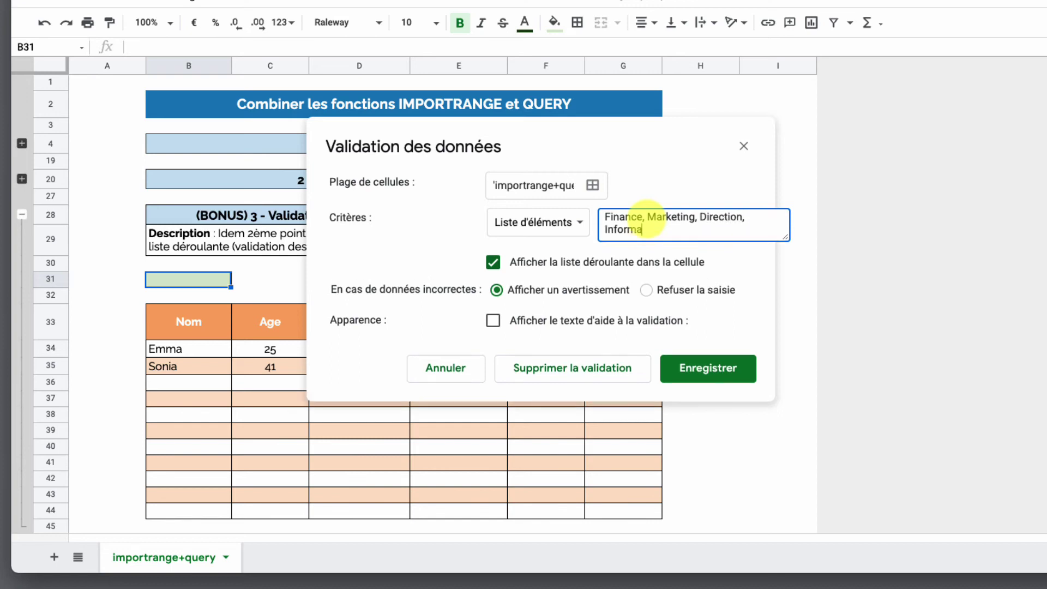
text(tique)
Uncover and expand the section 1 table to check its services, and add Communication to the validation list items.
drag(556, 122, 935, 105)
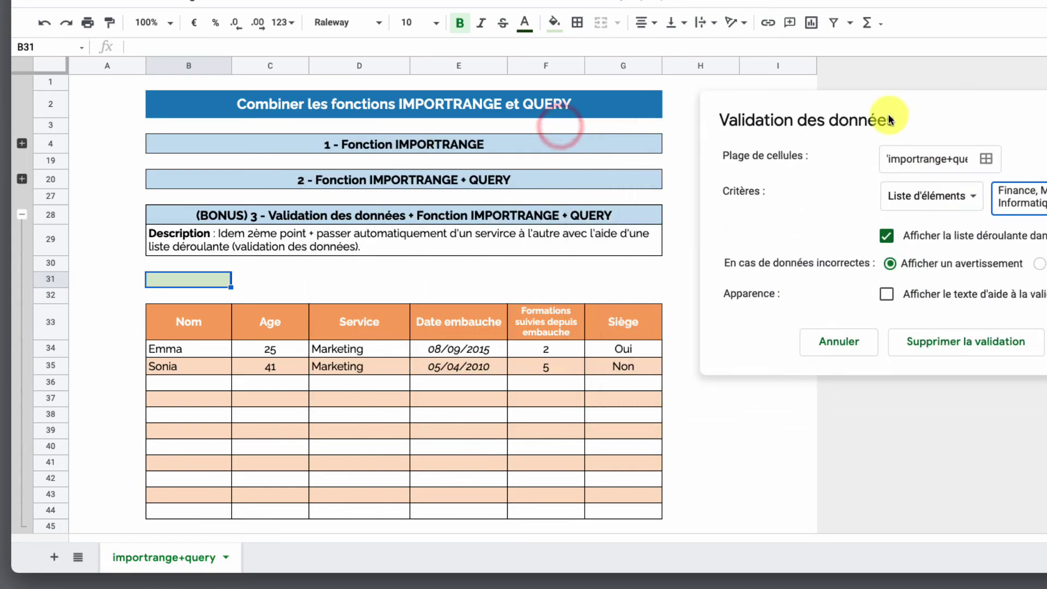
click(22, 144)
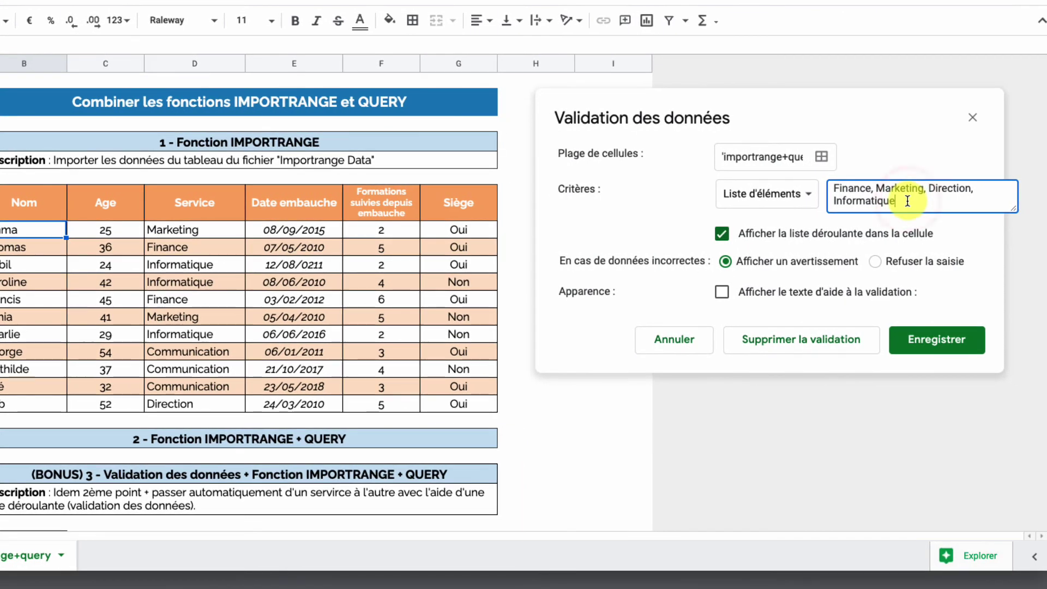
click(907, 201)
text(, Communication)
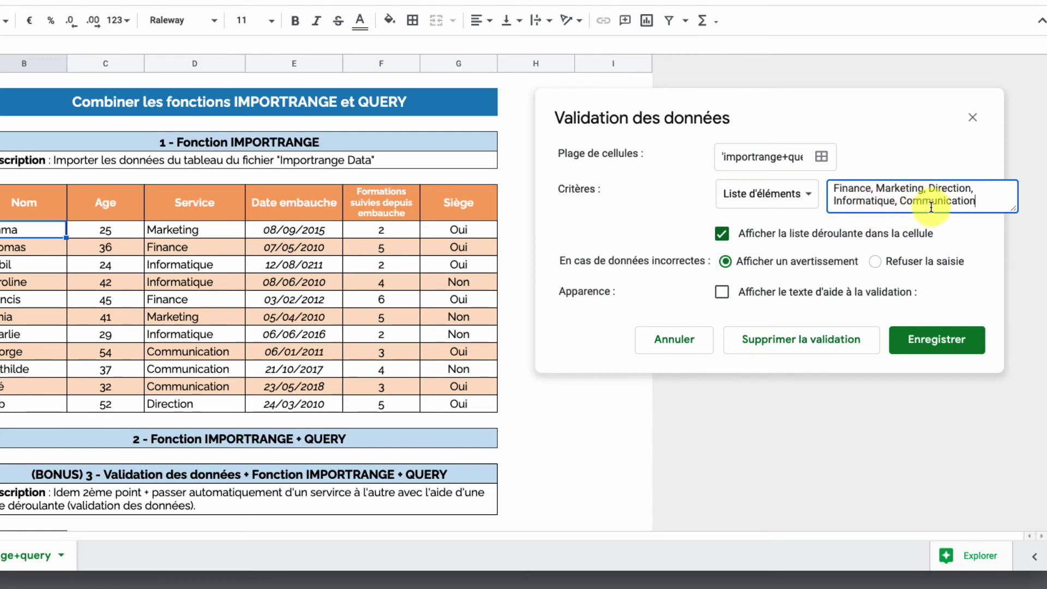
Set the validation rule to "Refuser la saisie" for incorrect data and save it.
drag(789, 103, 559, 97)
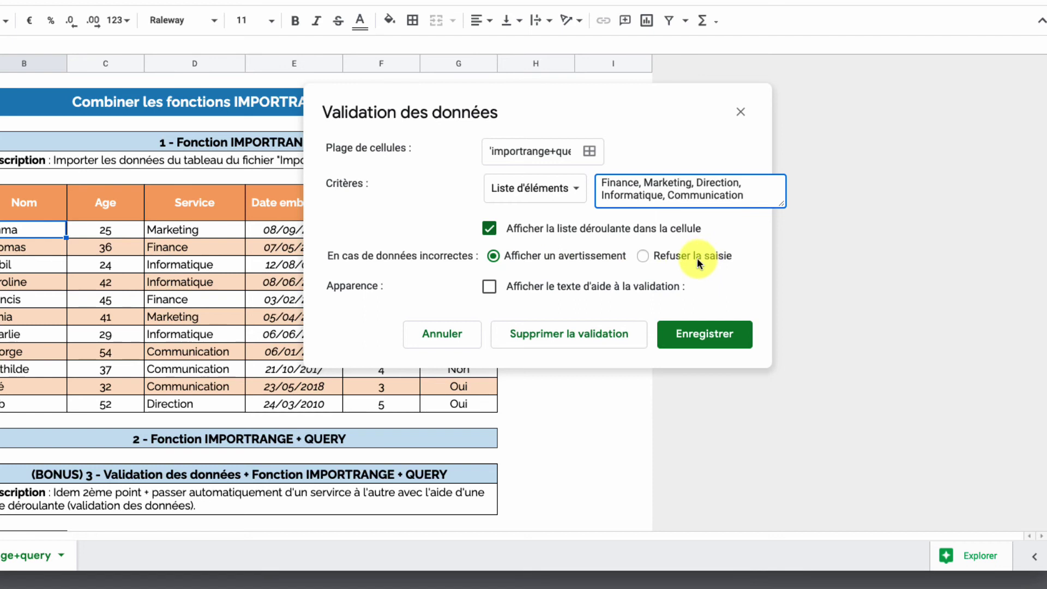
click(643, 257)
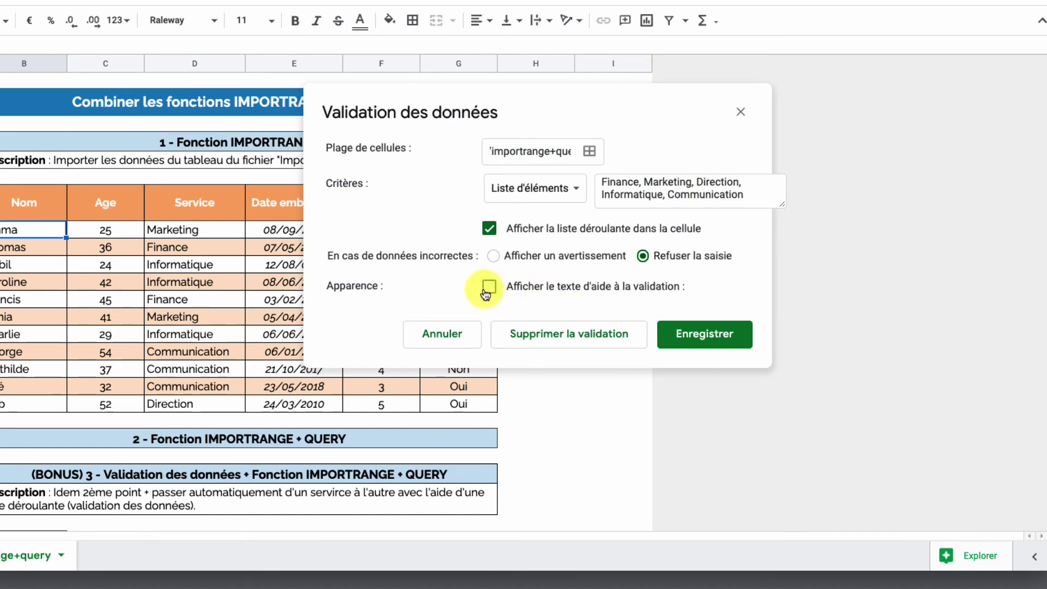
click(694, 337)
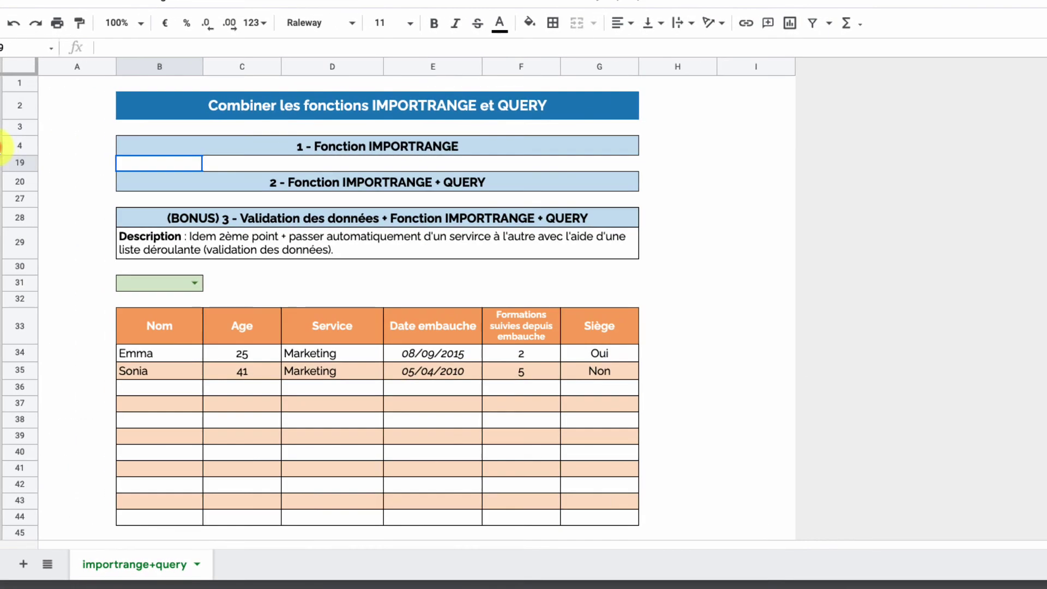
Select Finance from the new dropdown list in cell B31.
click(195, 284)
click(239, 283)
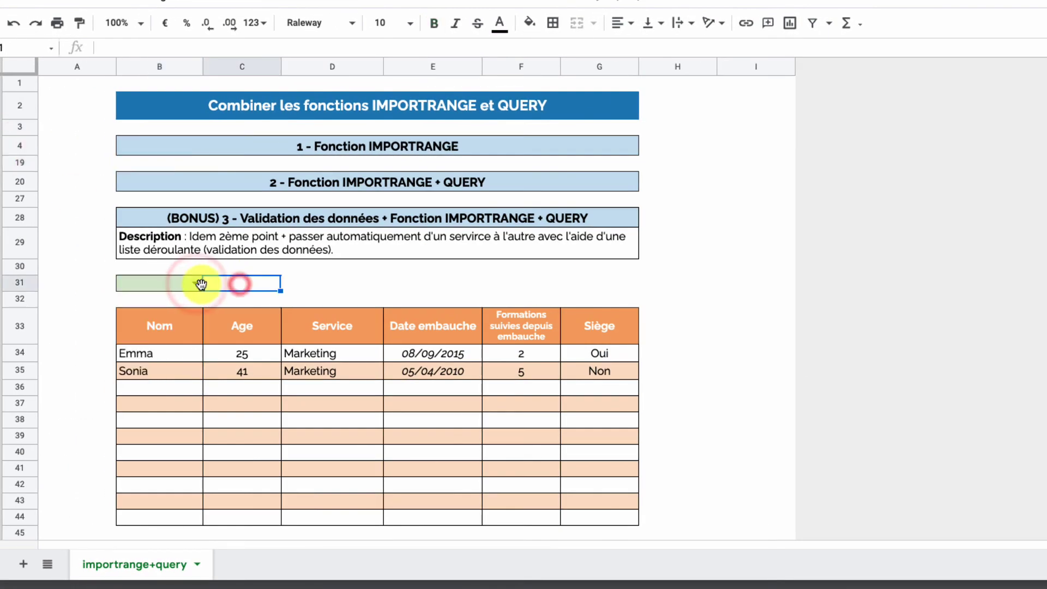
click(197, 284)
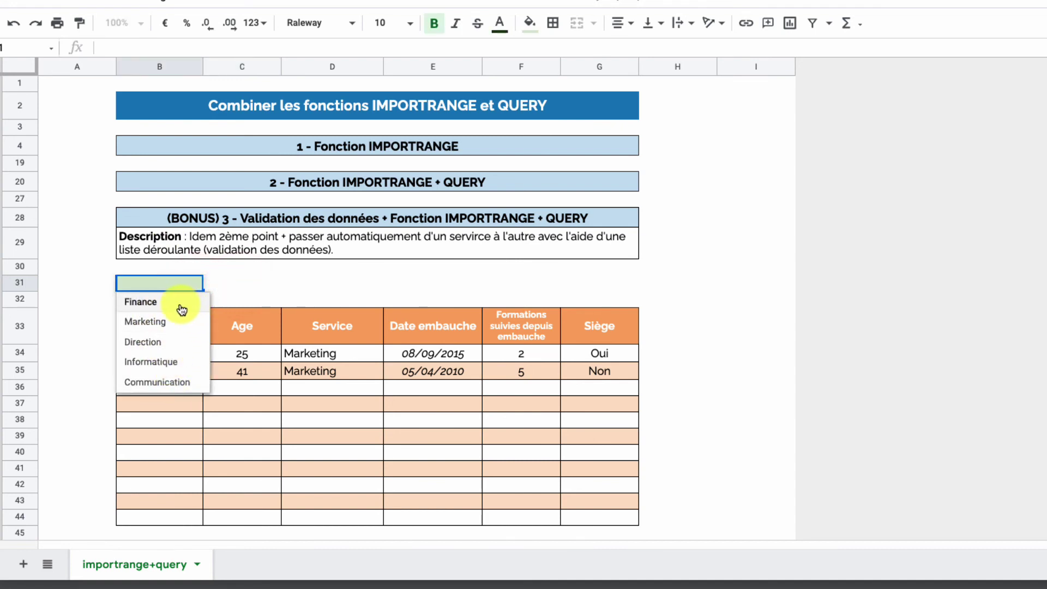
click(175, 304)
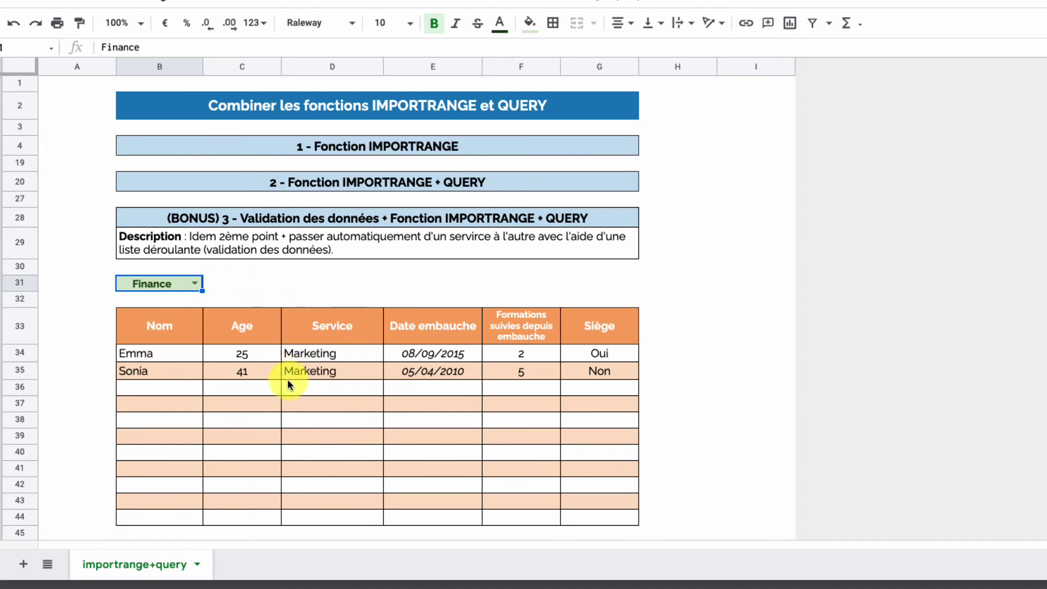
Replace Marketing with B31 in the where condition of cell B33's QUERY formula.
click(163, 326)
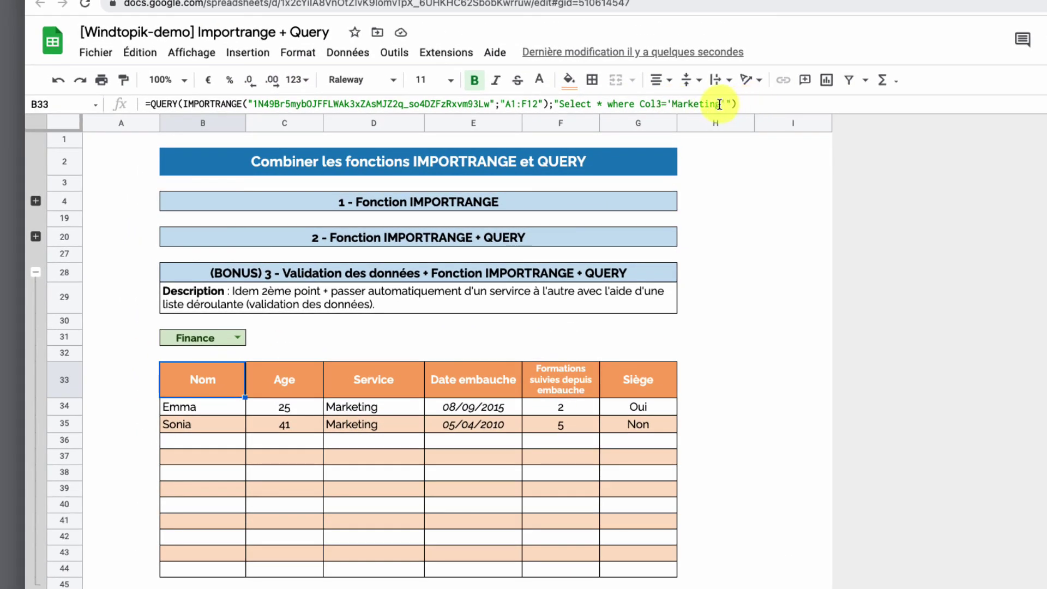
drag(720, 105, 675, 105)
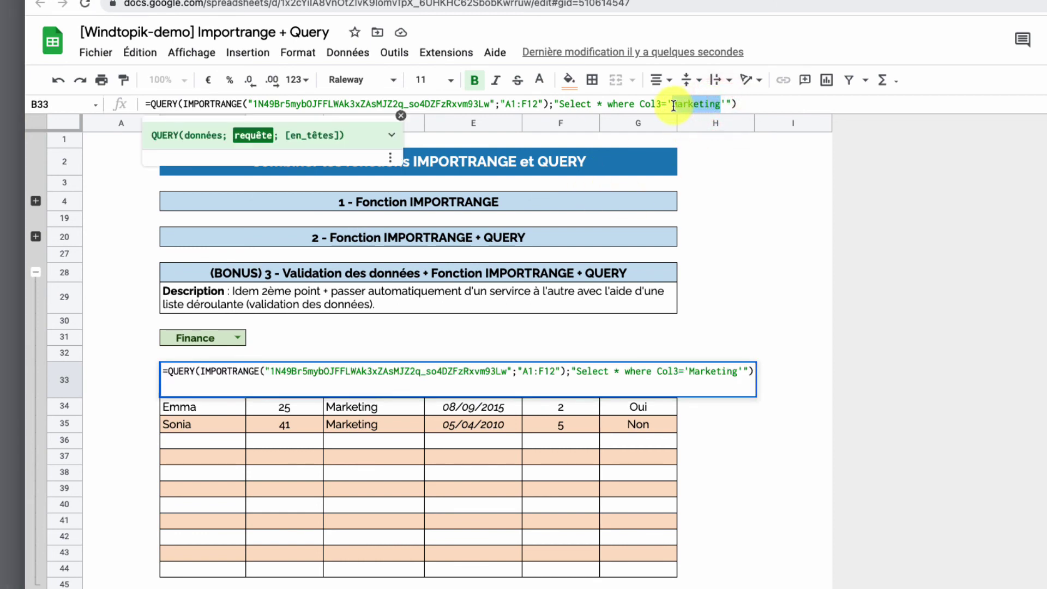
click(400, 115)
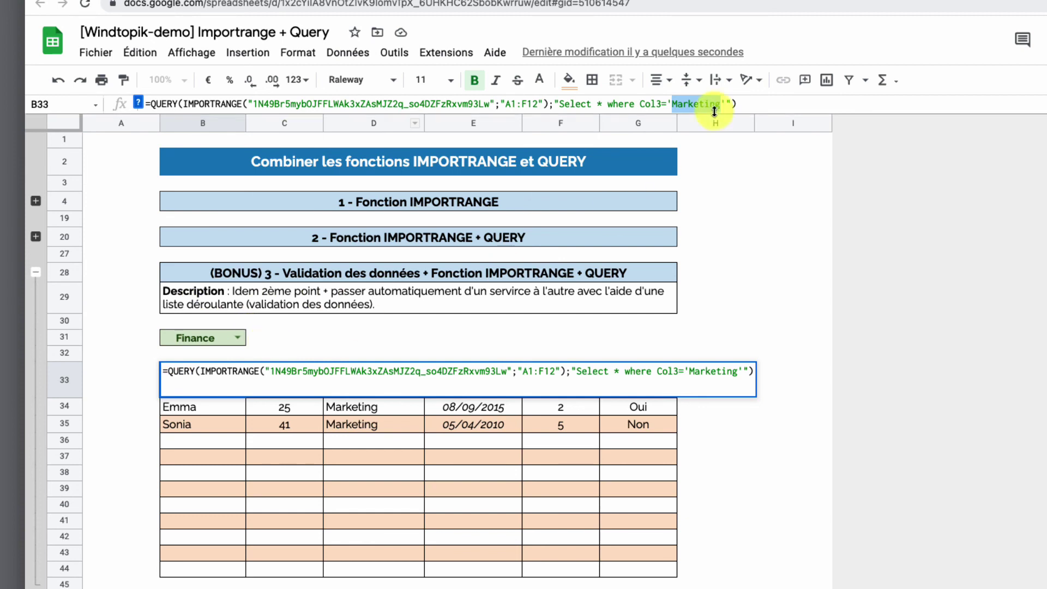
text(B31)
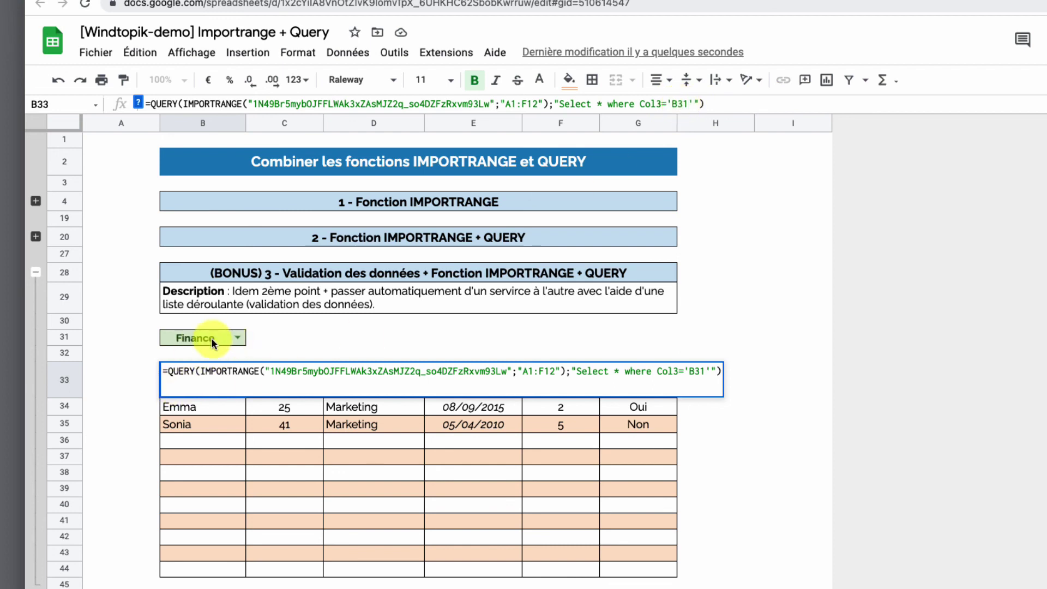
Turn B31 into a concatenated cell reference so the condition reads Col3='"&B31&"'", and commit the formula.
click(673, 104)
text(")
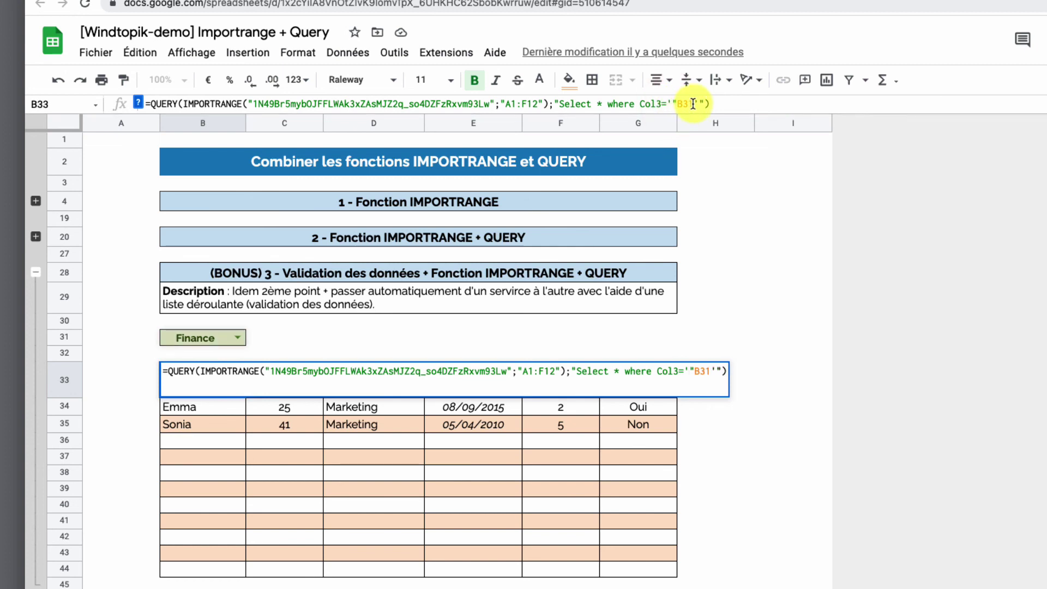
click(694, 104)
text(")
click(677, 103)
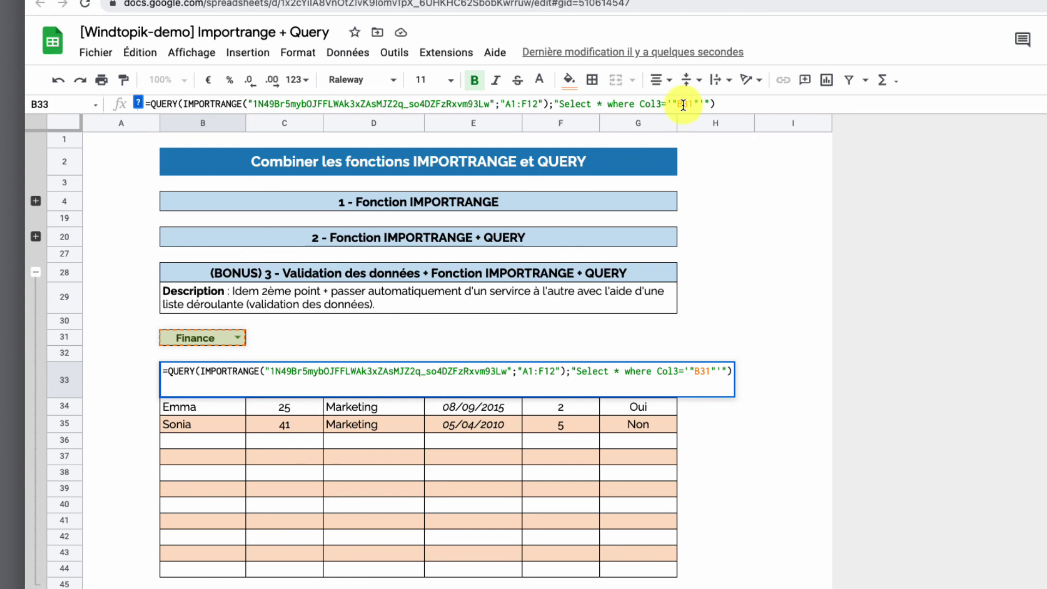
text(&)
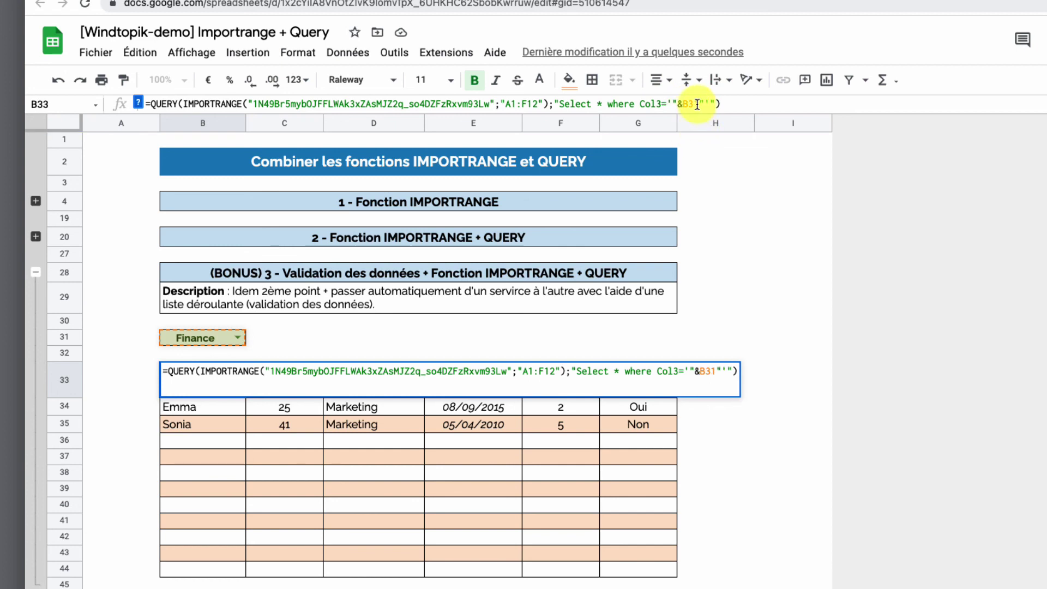
click(697, 104)
text(&)
click(745, 104)
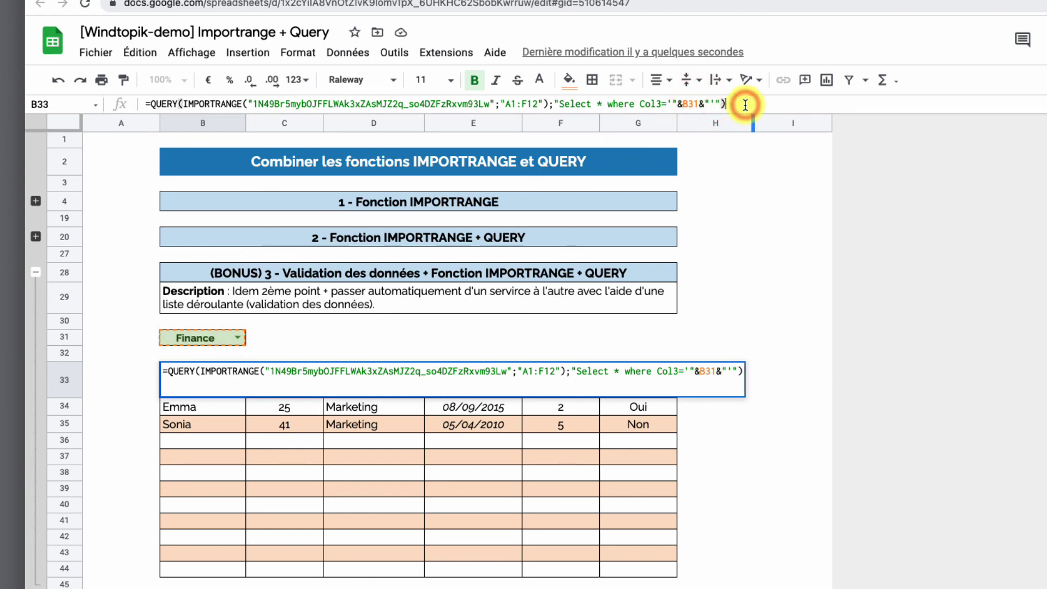
key(Return)
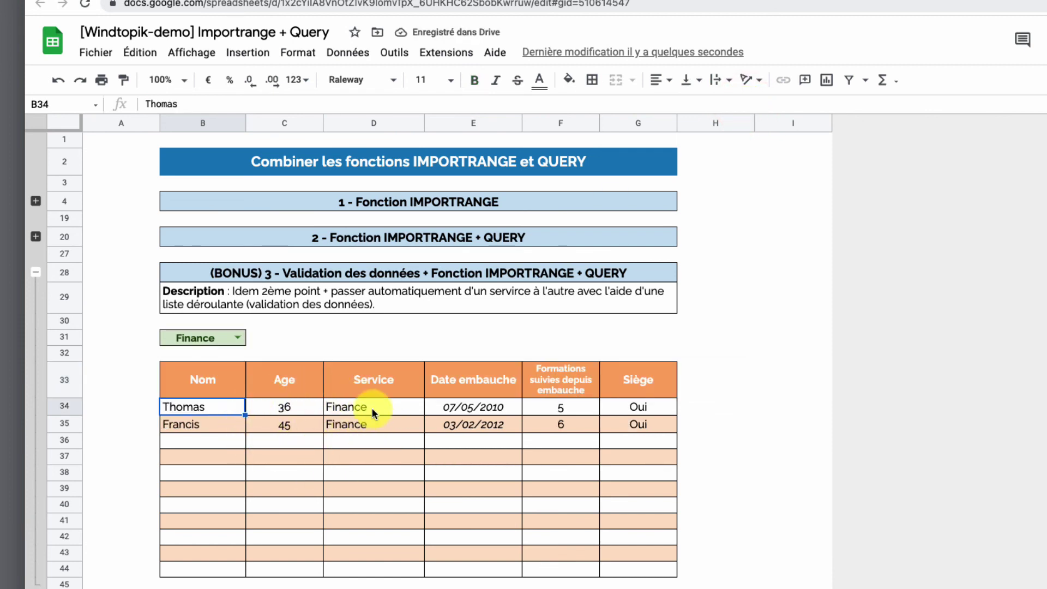
Switch the service in B31's dropdown list to Informatique to test the linked table.
click(238, 338)
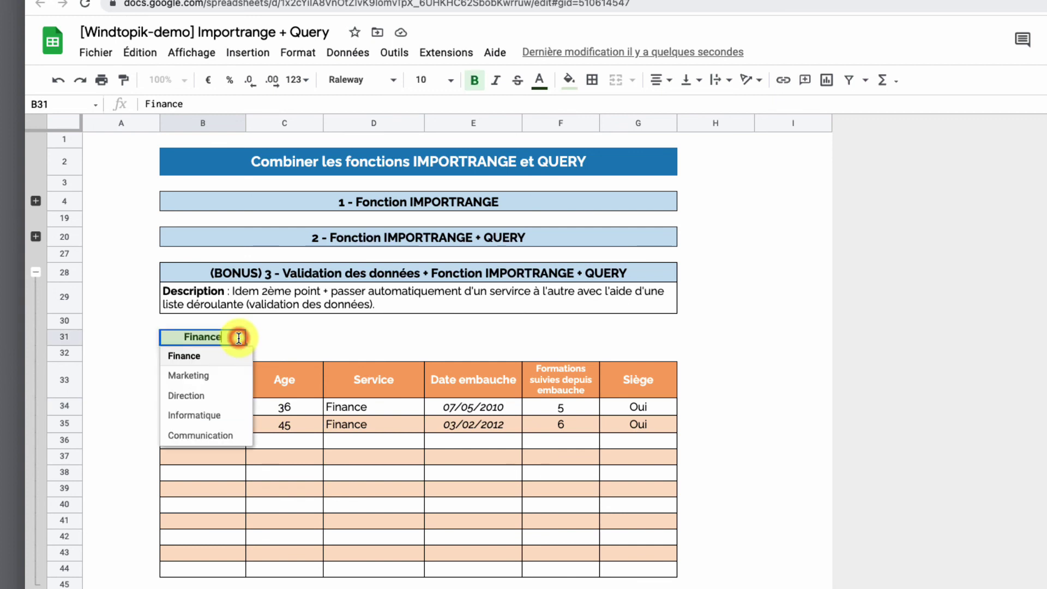
click(222, 419)
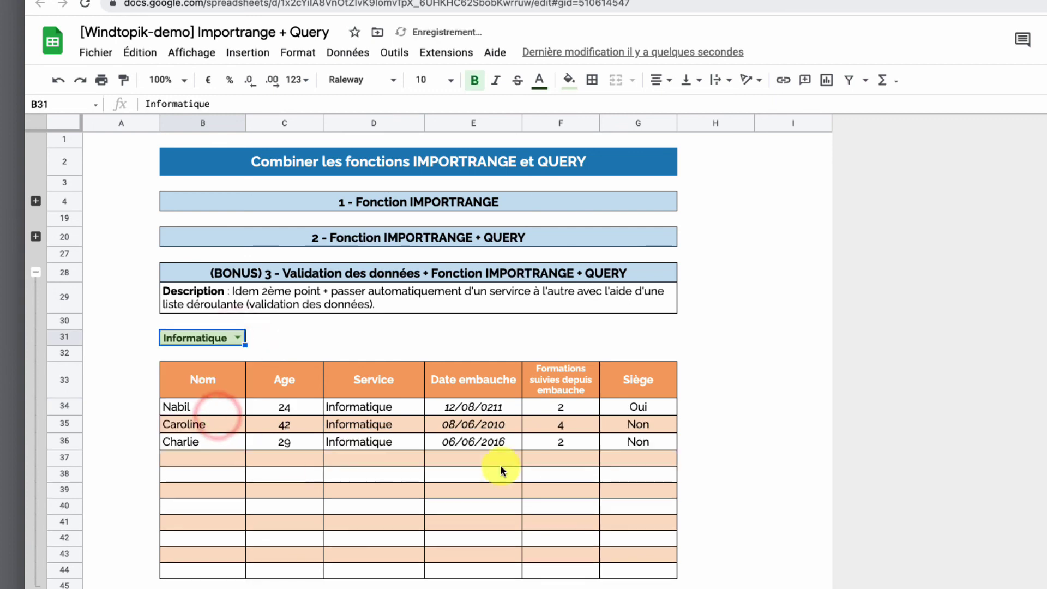